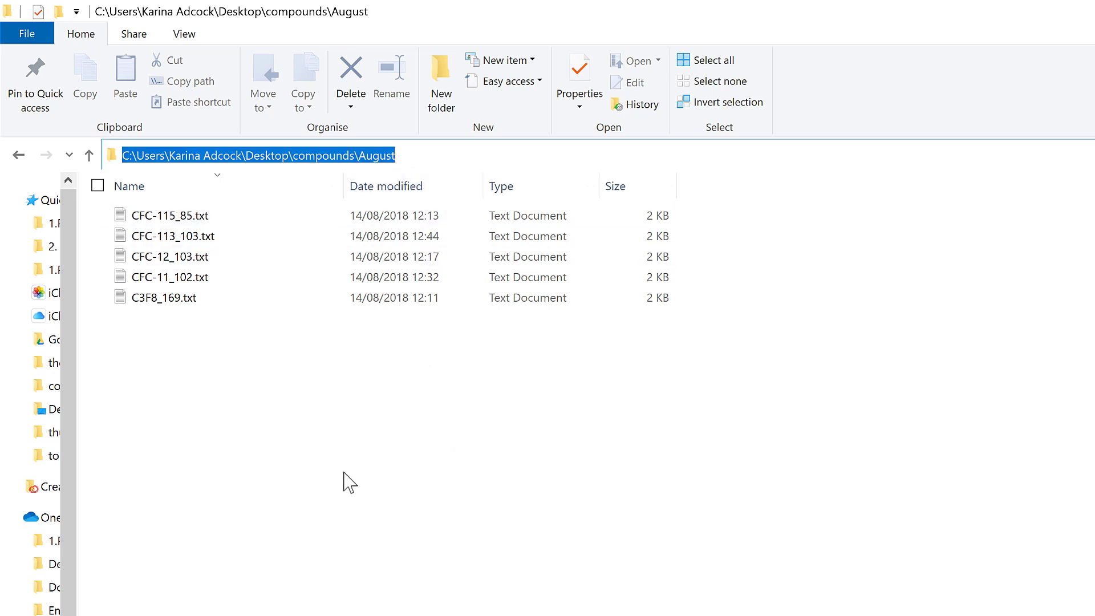
- Paste the August folder's full path from File Explorer into cell A2 under Folder Path
key("ctrl+c")
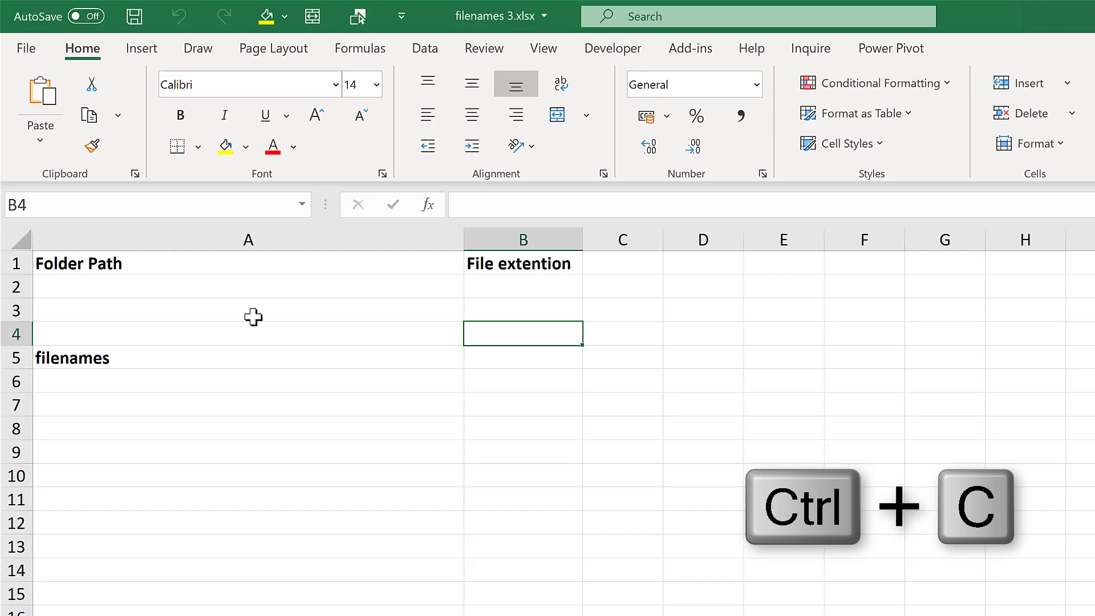
left_click(240, 292)
key("ctrl+v")
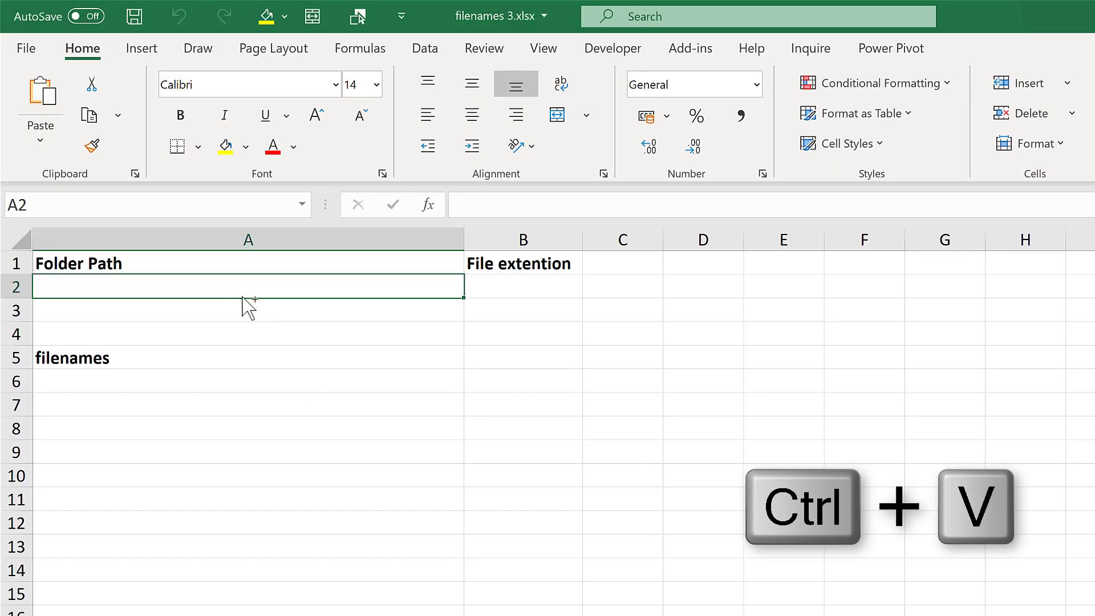
- Enter =A2&"\*" in A3 so the August folder path ends with the \* wildcard
left_click(255, 316)
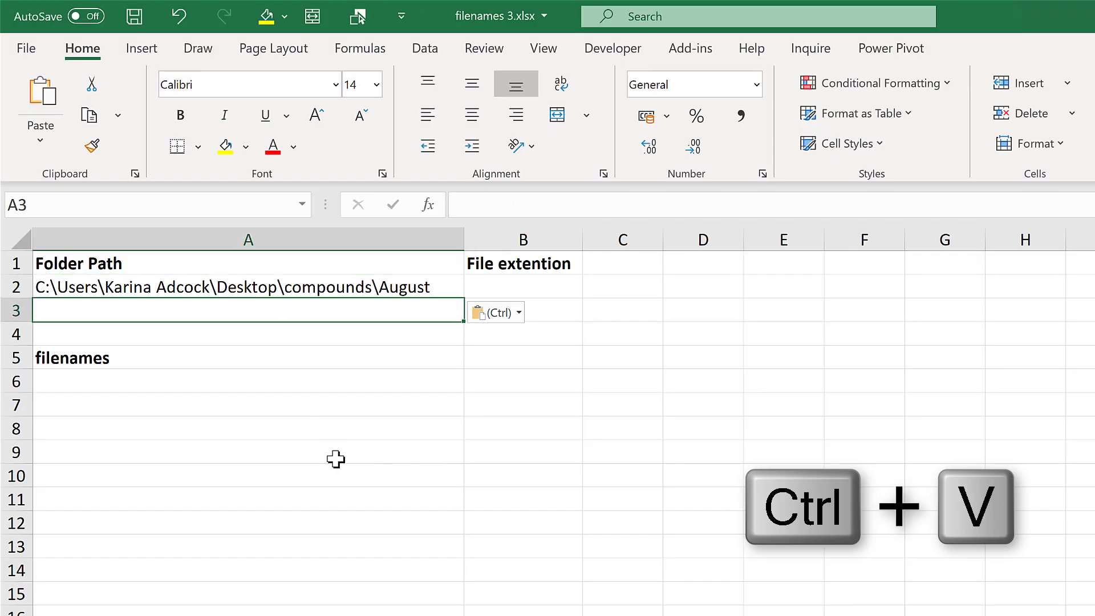
type("=")
left_click(317, 283)
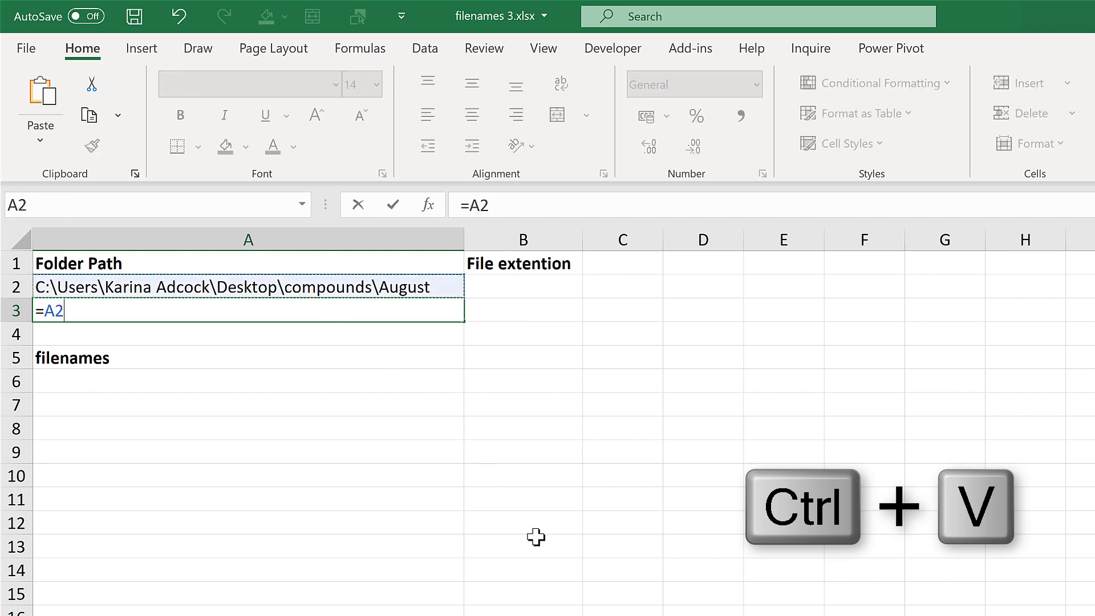
type("&\"\\*")
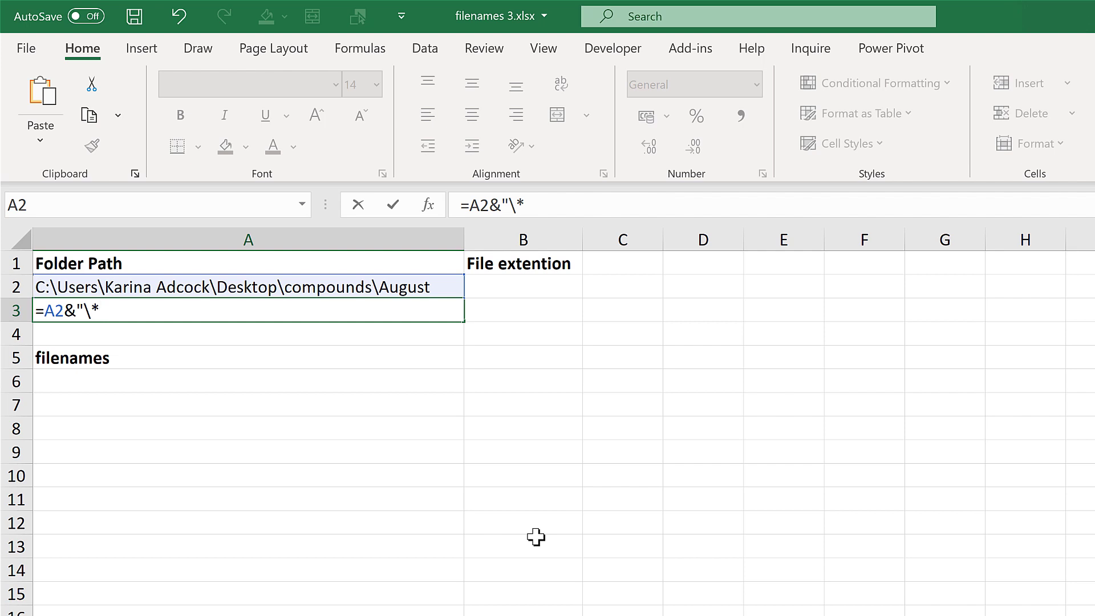
key("Return")
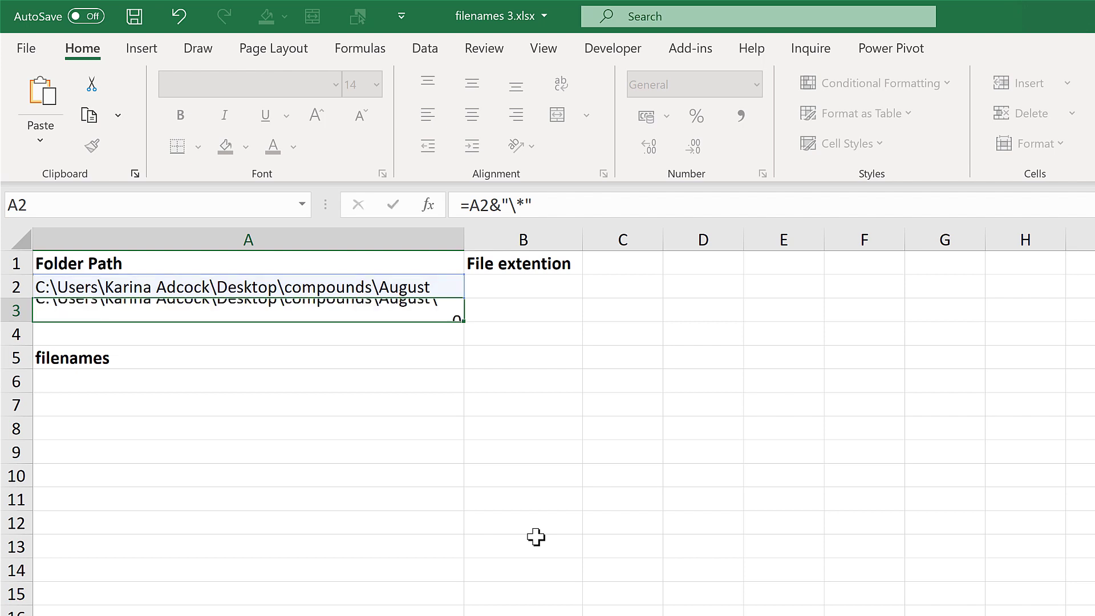
left_click(412, 381)
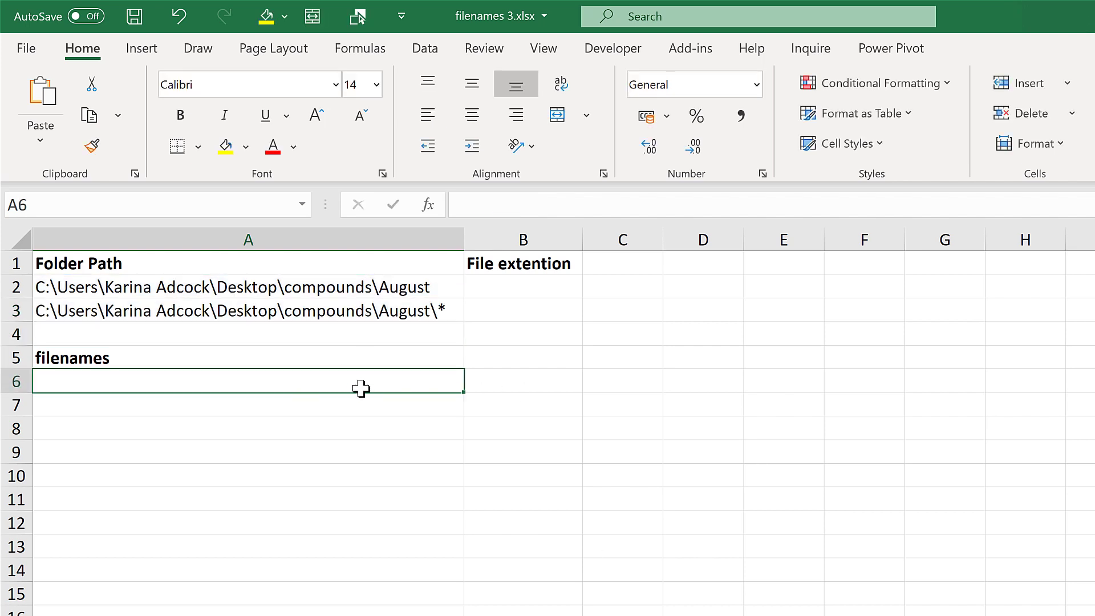
- Define the workbook name filenames referring to =FILES(Sheet1!$A$3)
left_click(356, 51)
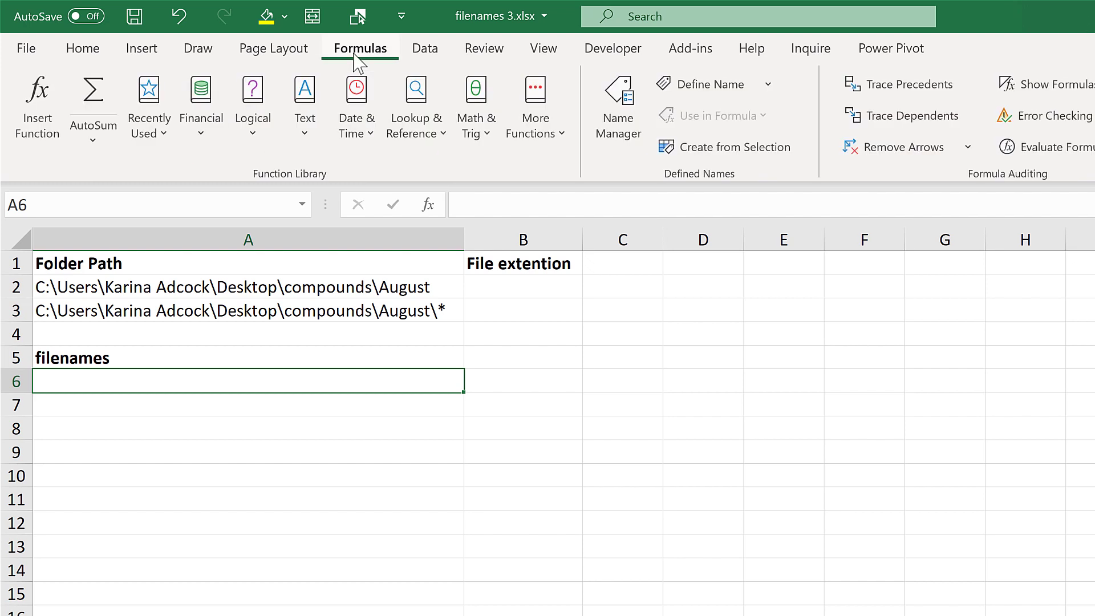
left_click(722, 86)
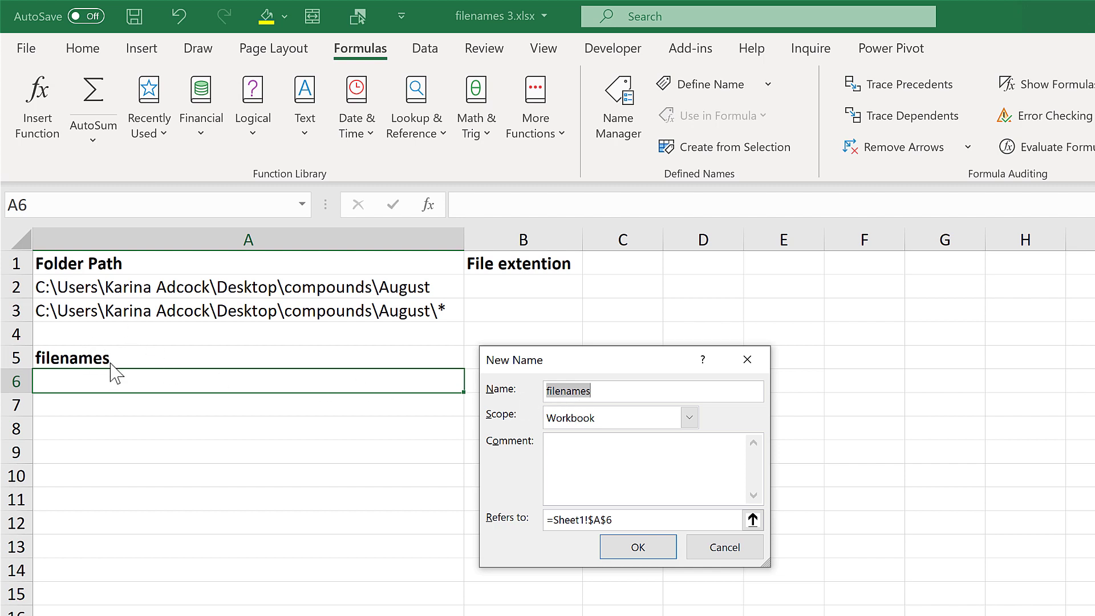
left_click(618, 517)
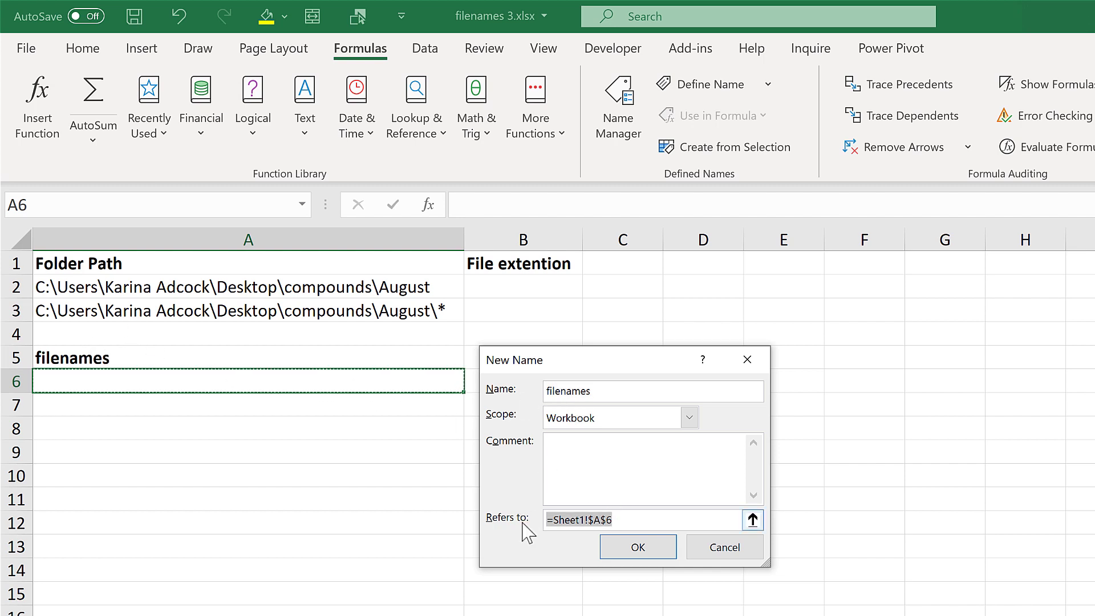
key("BackSpace")
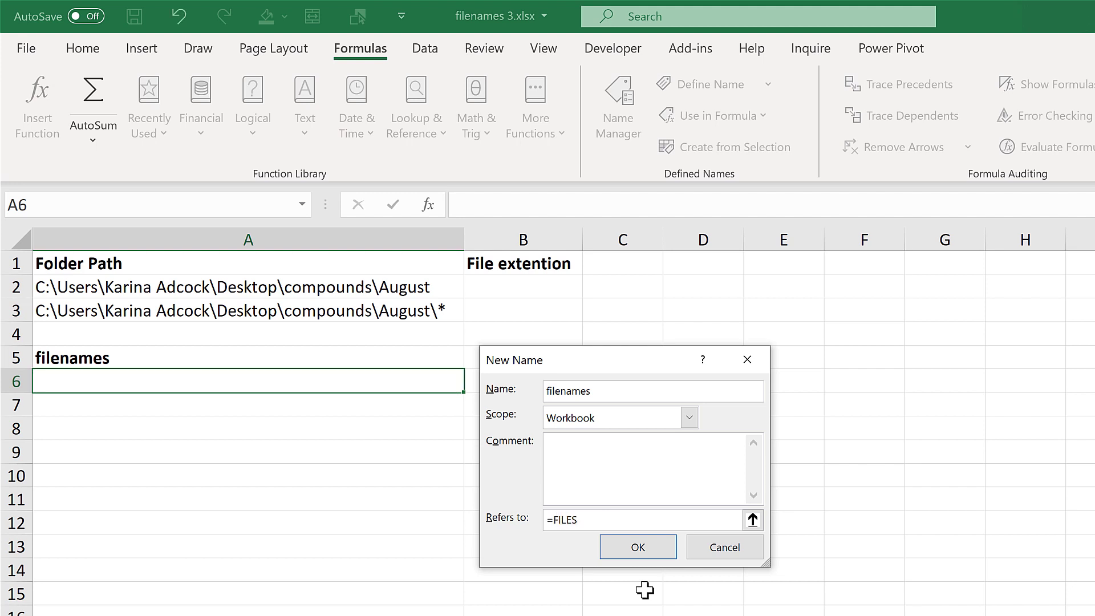
left_click(314, 312)
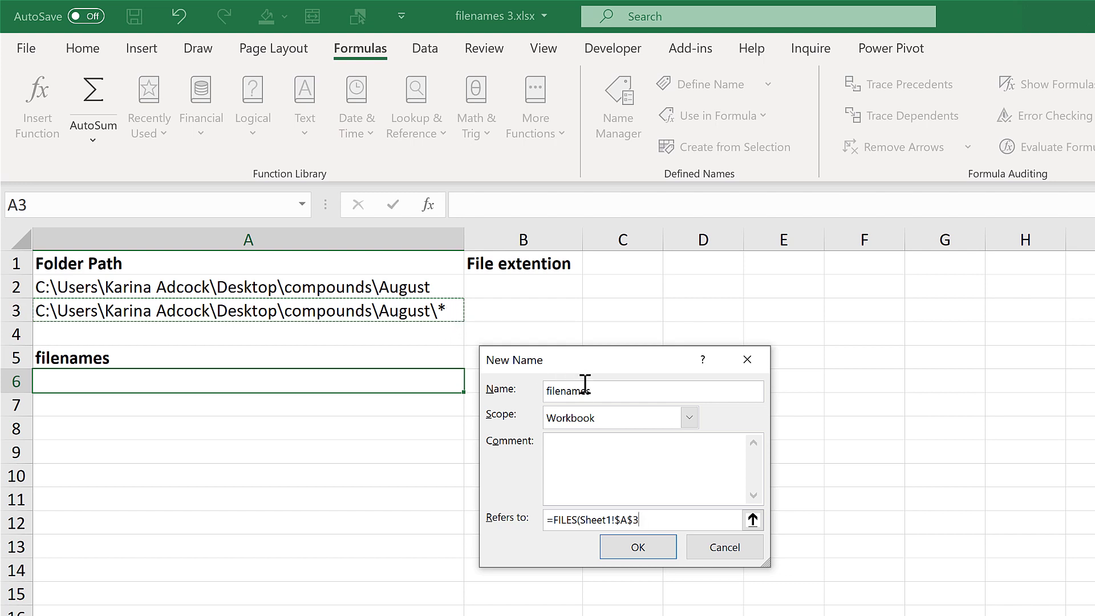
type(")")
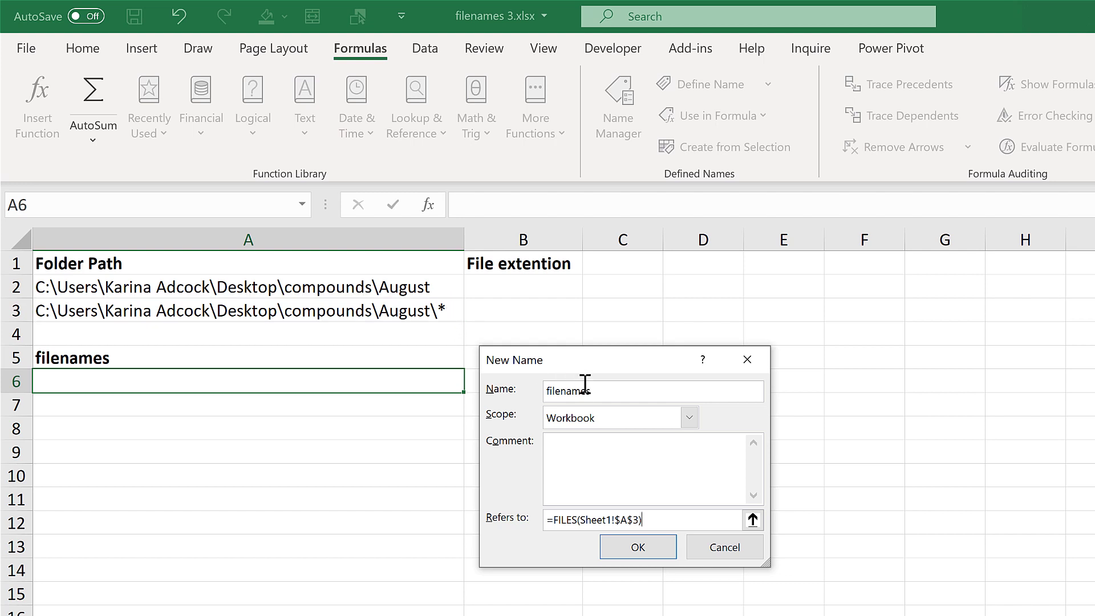
key("Return")
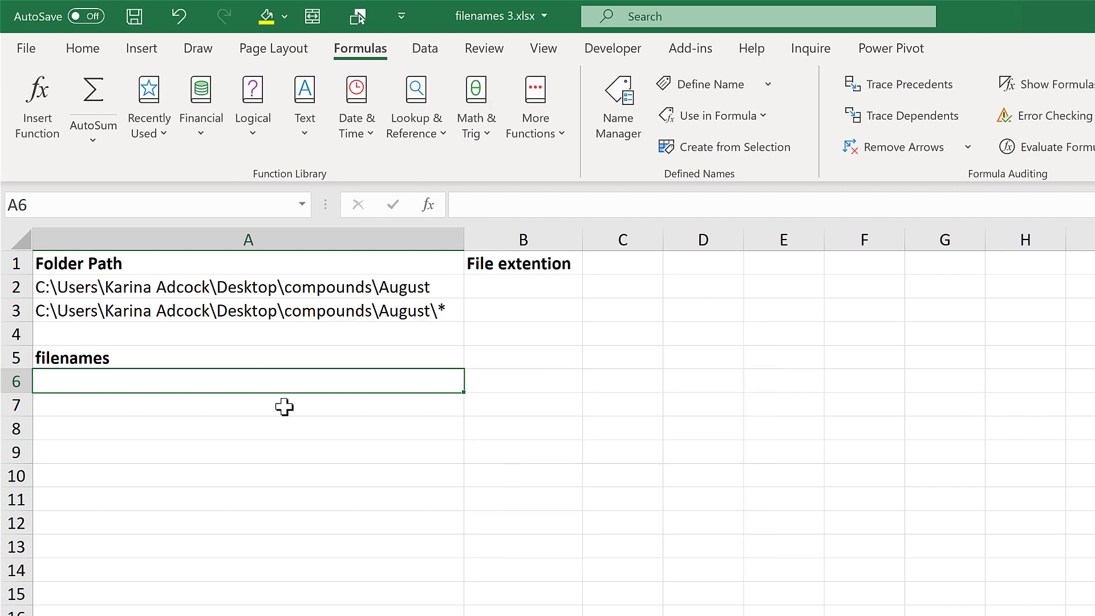
- Enter =filenames in A6 to spill the five .txt file names across row 6
type("=")
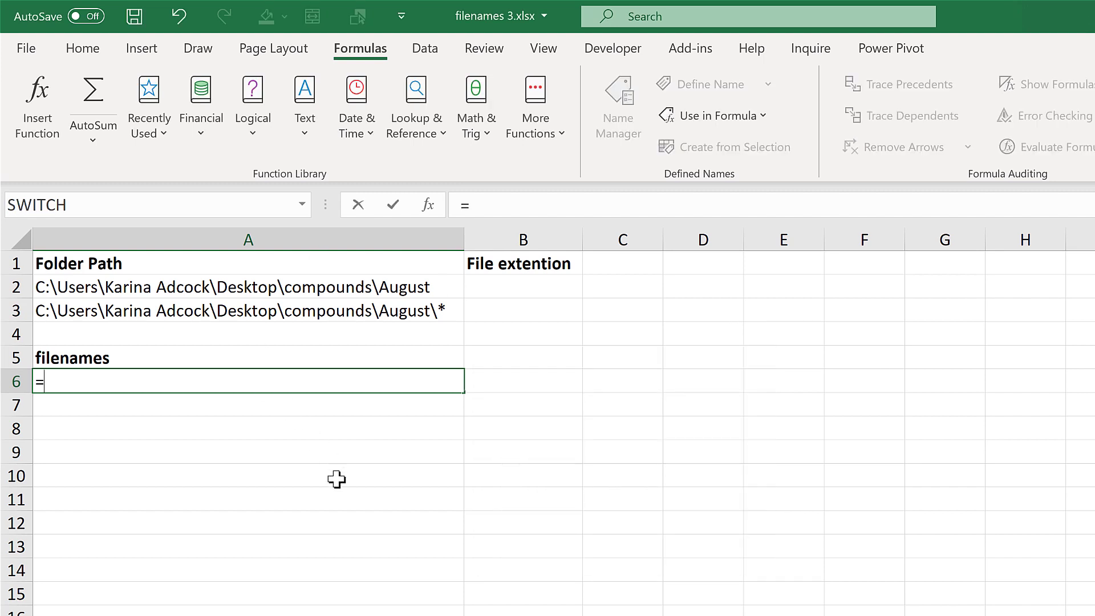
type("file")
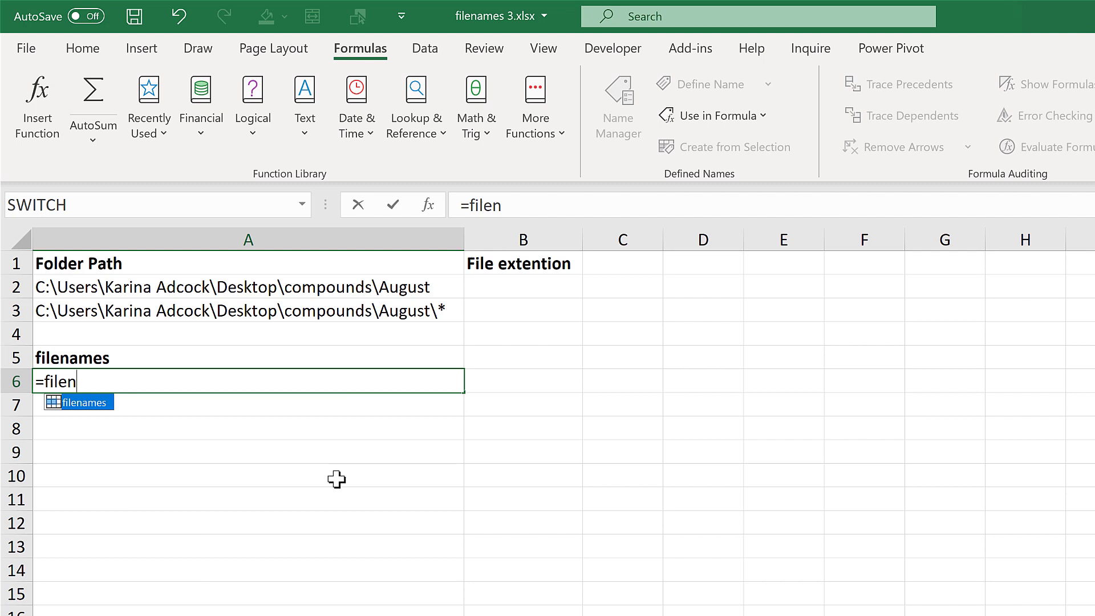
type("n")
key("Tab")
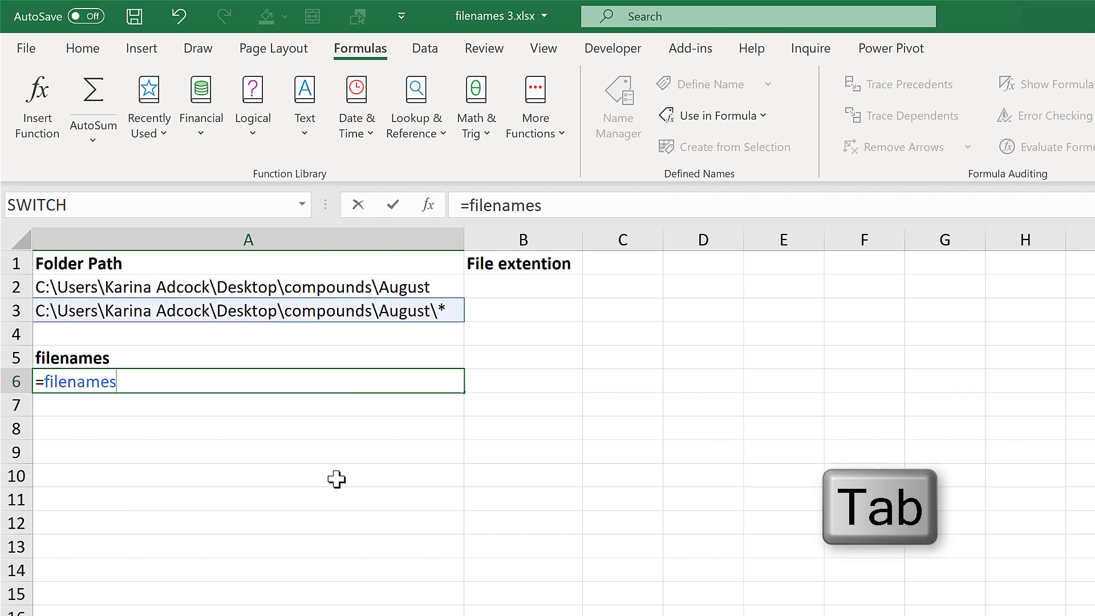
key("Return")
left_click(324, 377)
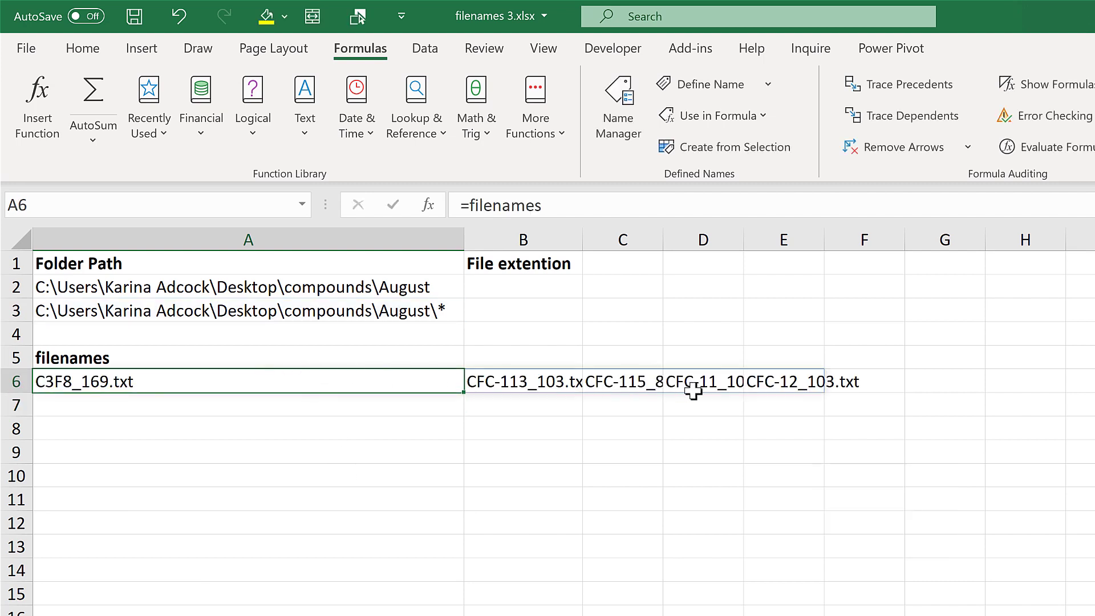
left_click(410, 286)
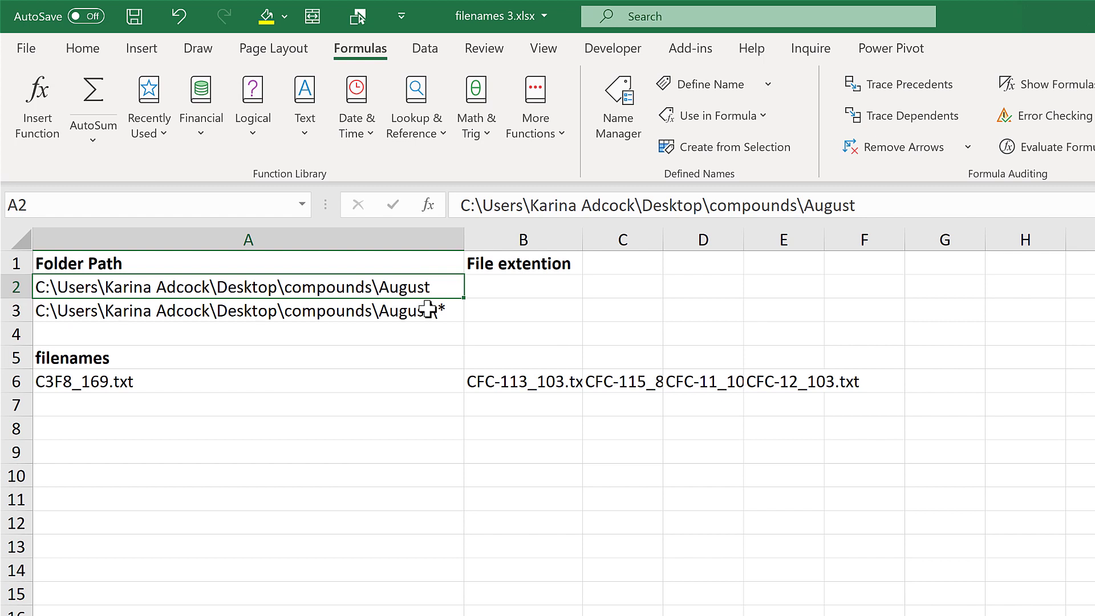
left_click(399, 386)
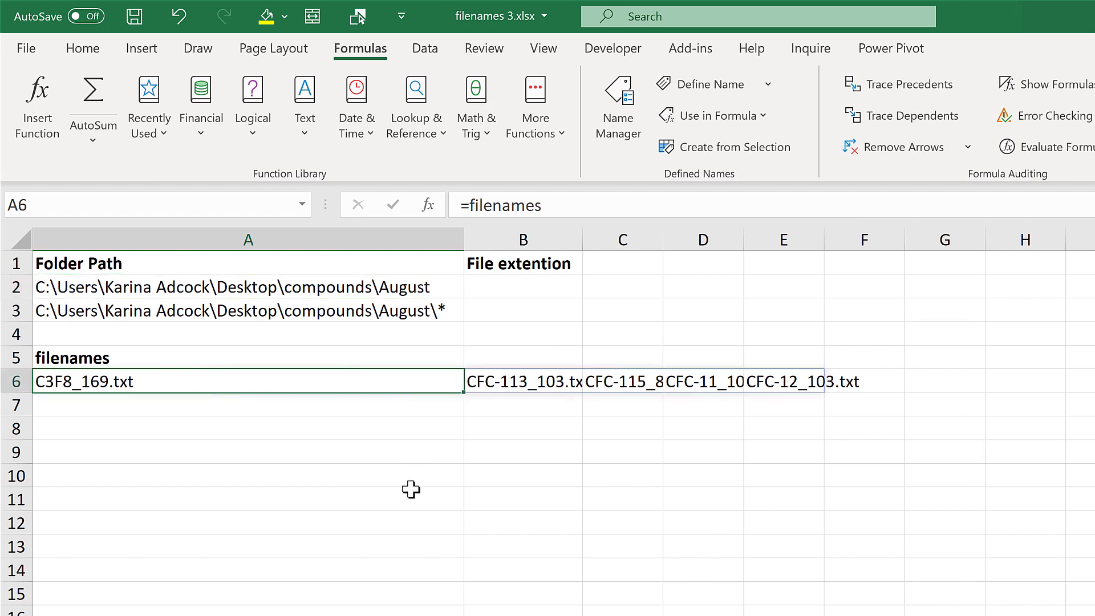
- Change A6 to =TRANSPOSE(filenames) so the five file names list down A6:A10
key("F2")
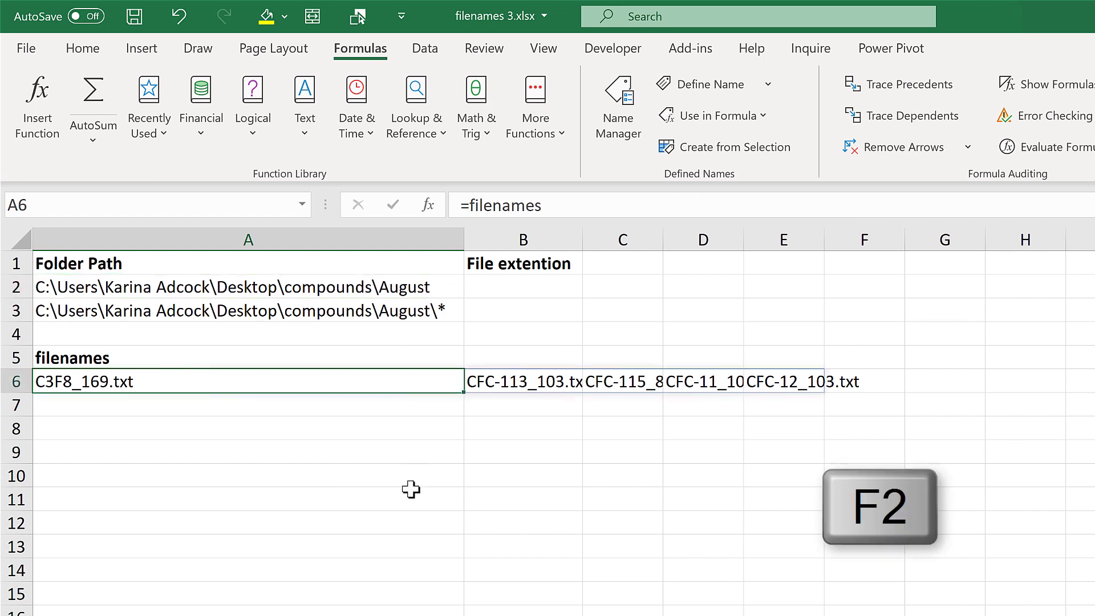
left_click(44, 381)
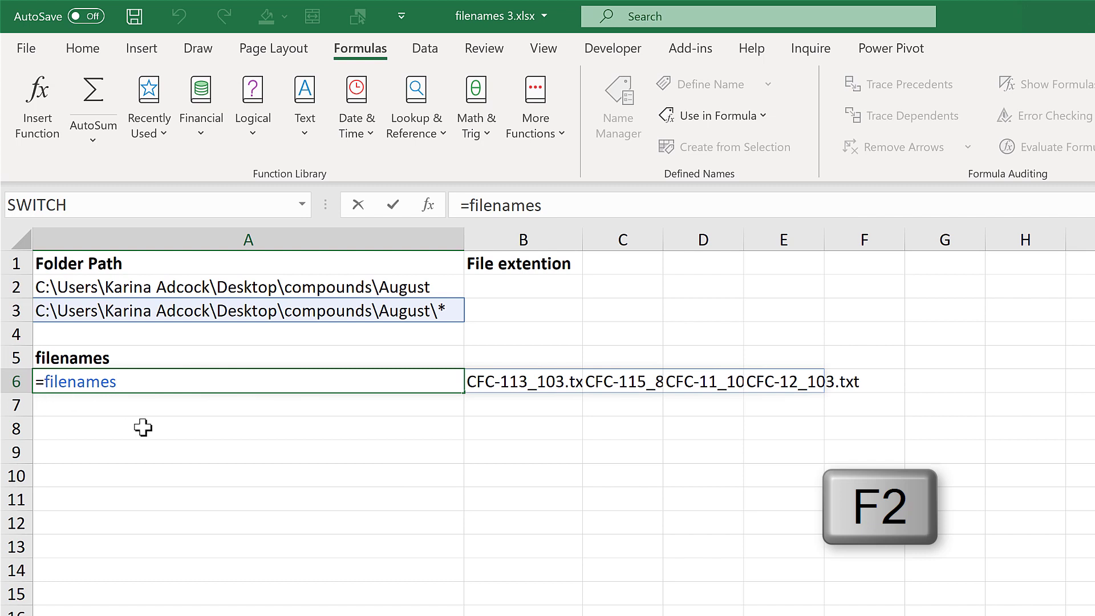
type("trans")
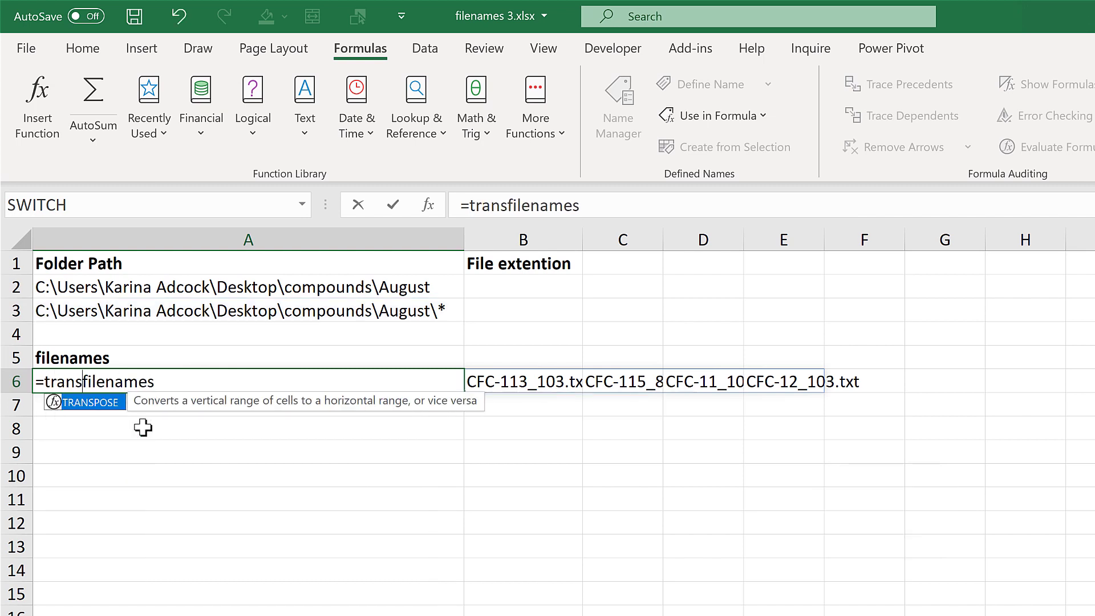
key("Tab")
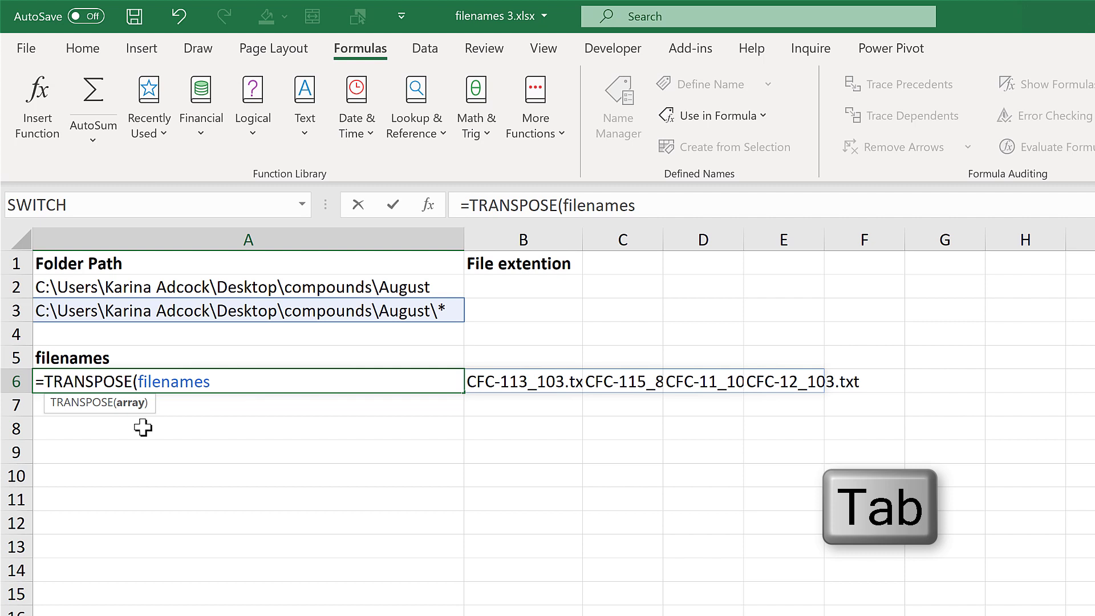
key("Return")
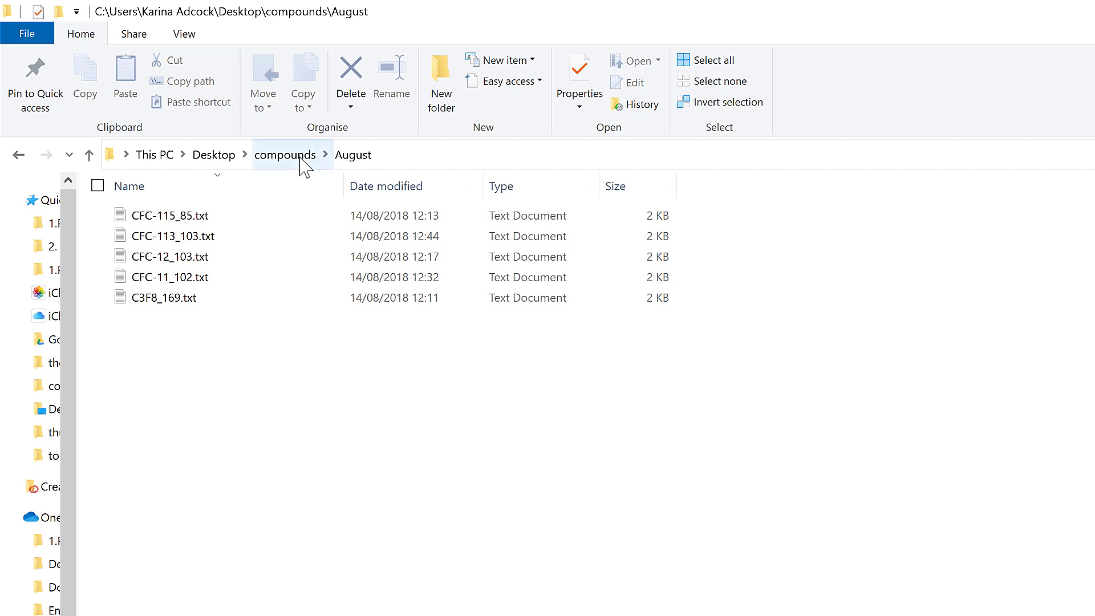
- Open the compounds\July folder in File Explorer and copy its full path
left_click(302, 164)
double_click(195, 237)
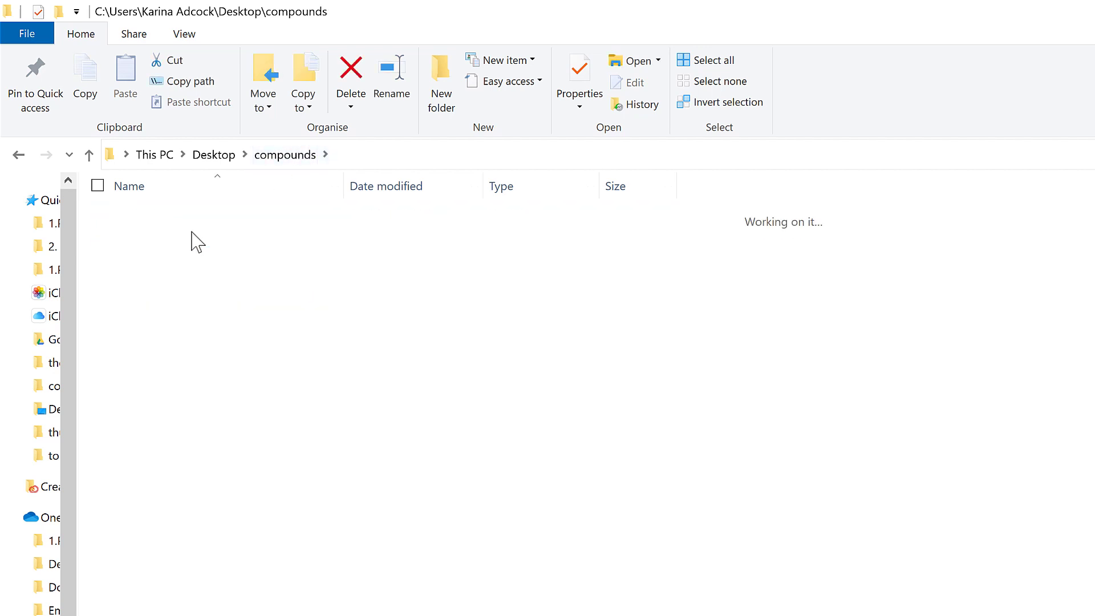
left_click(423, 162)
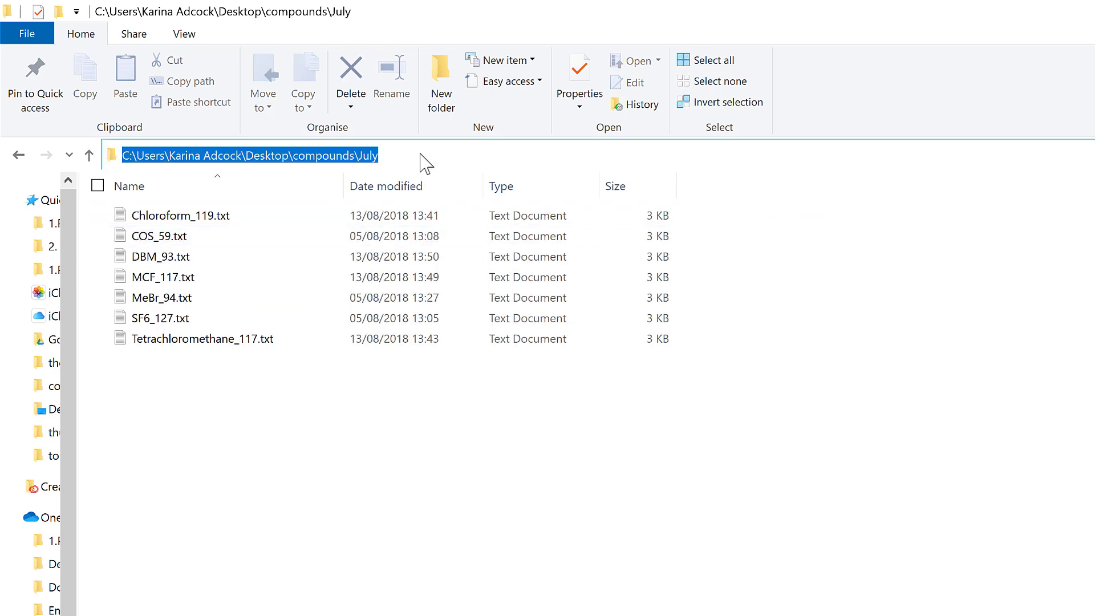
key("ctrl+c")
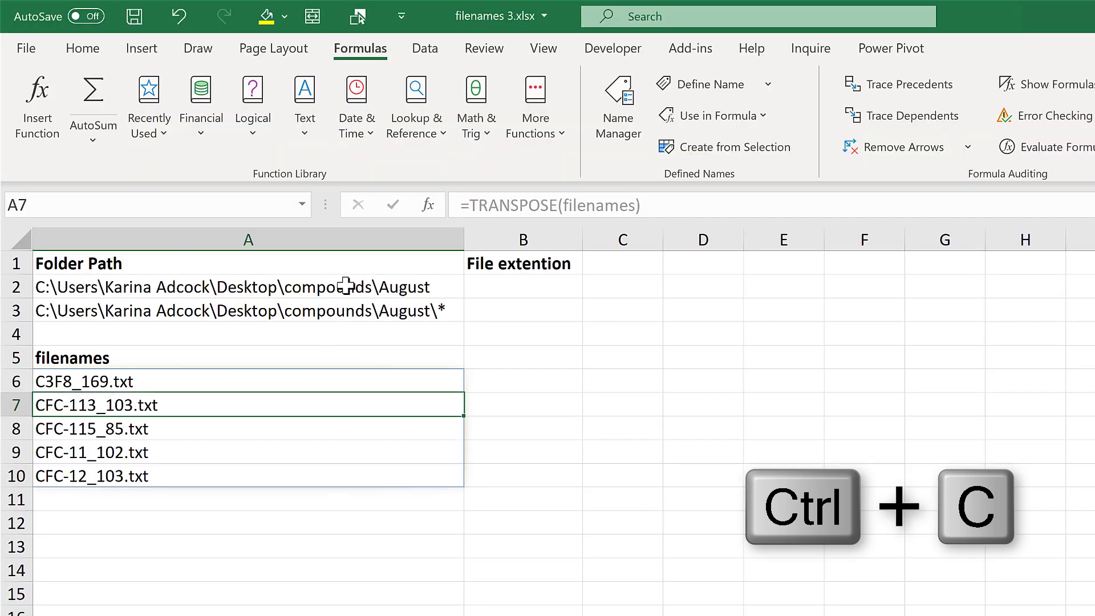
- Paste the July folder path into A2 so A6:A12 lists its seven text files
left_click(332, 285)
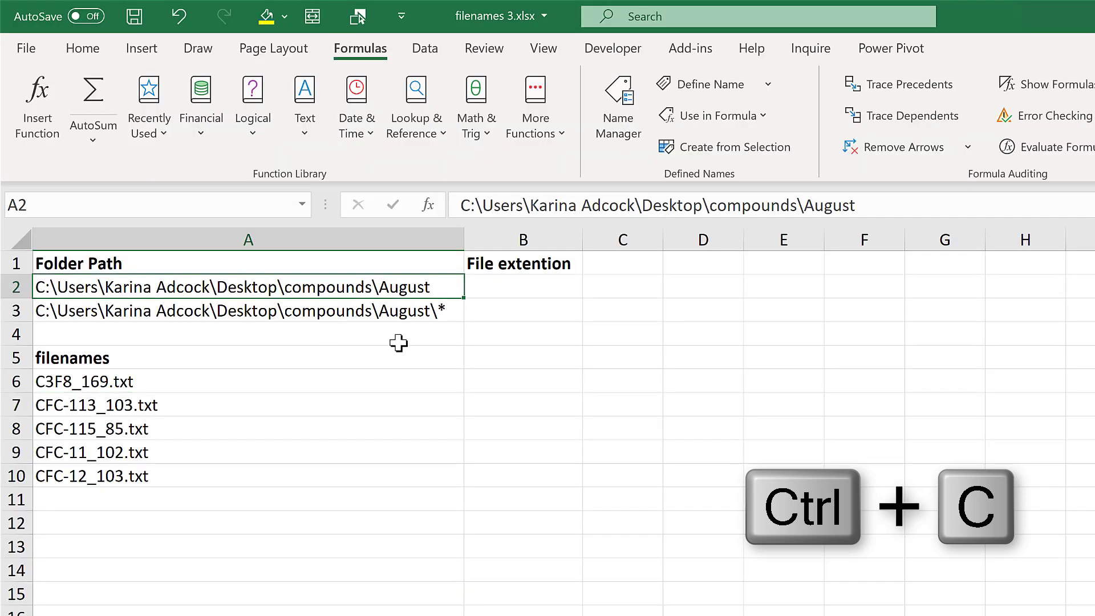
key("ctrl+v")
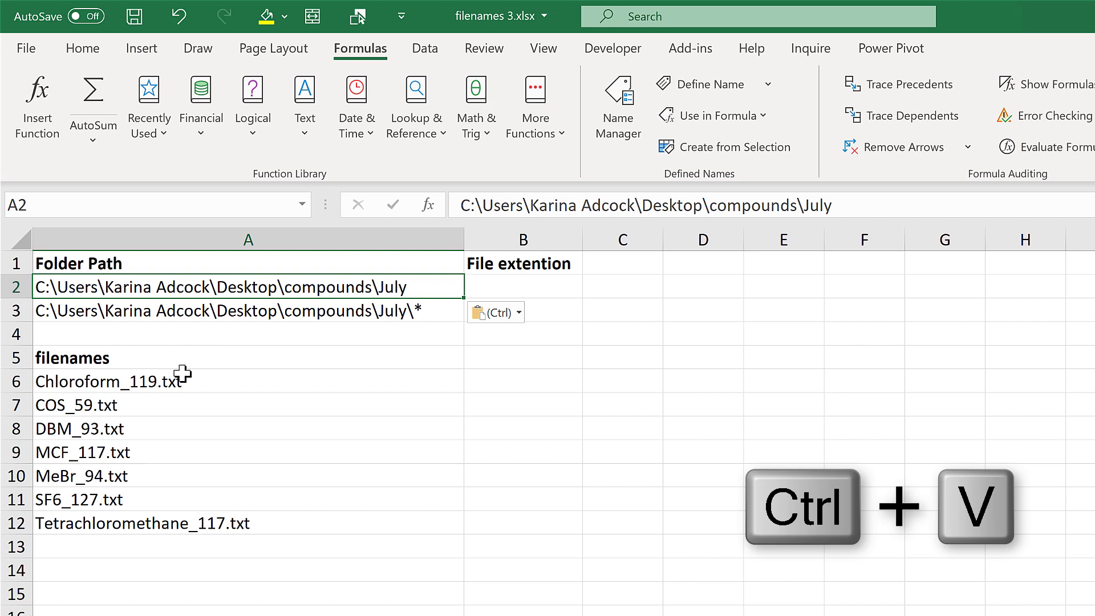
left_click(184, 383)
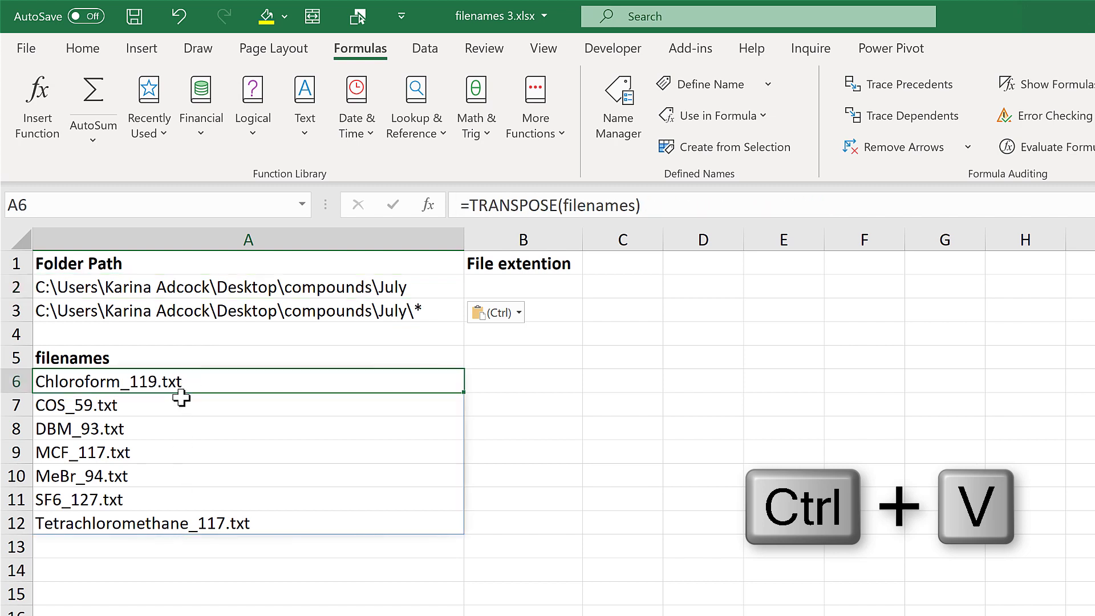
left_click(439, 287)
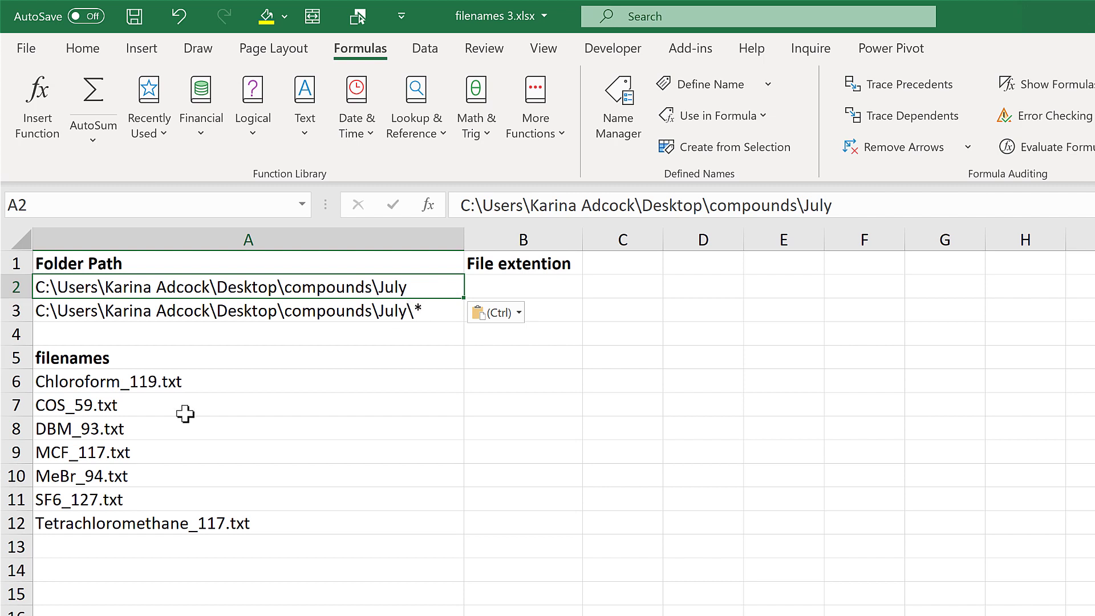
left_click(208, 378)
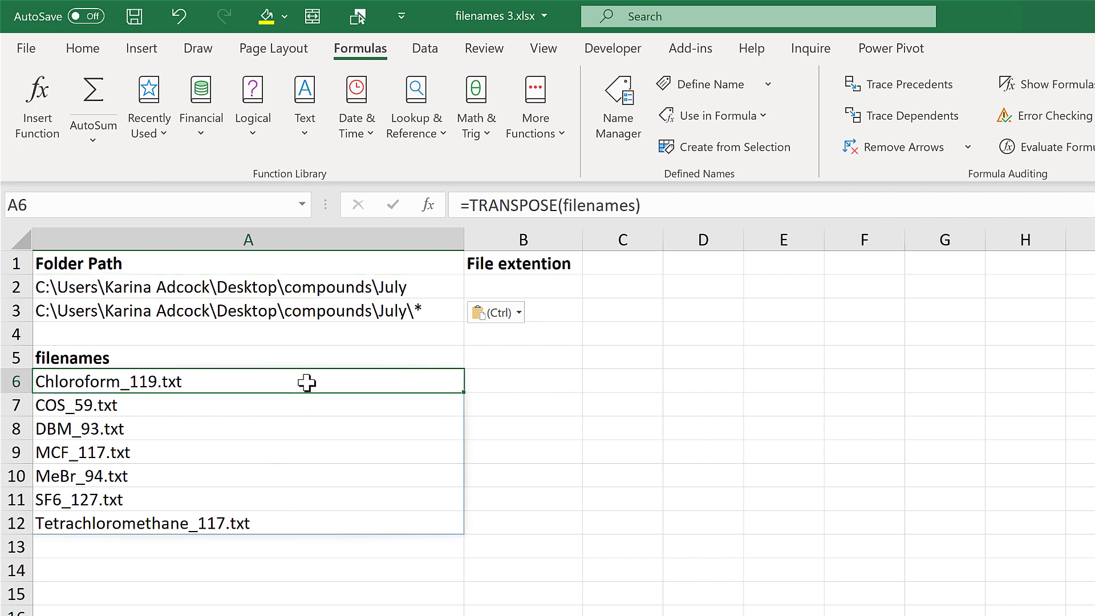
- Enter =INDEX(filenames,ROWS(A$1:A1)) in B6 to return the first filename
left_click(543, 380)
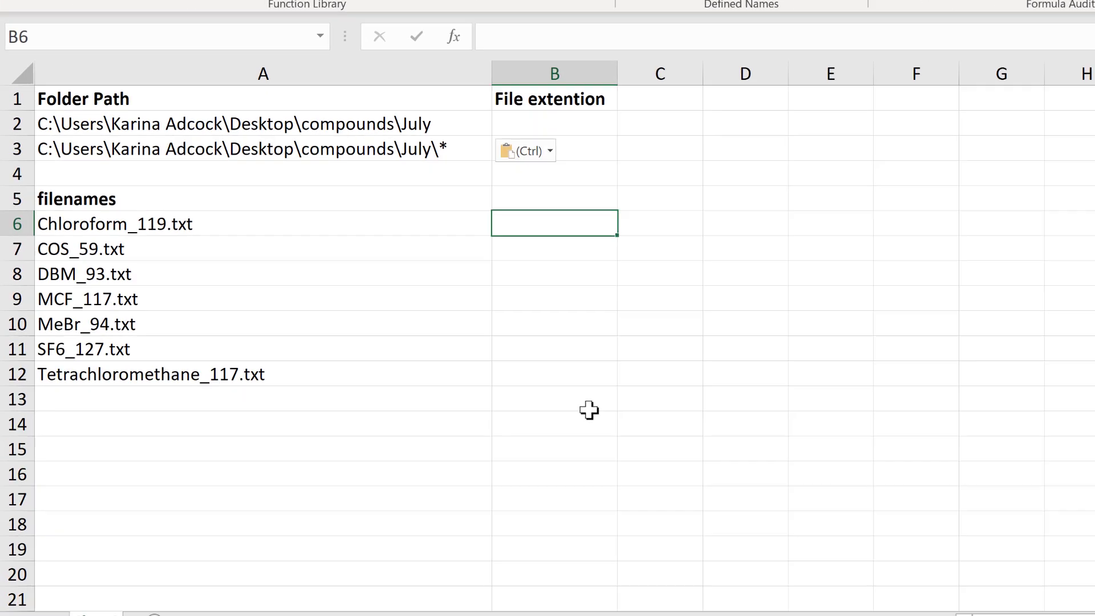
type("=inde")
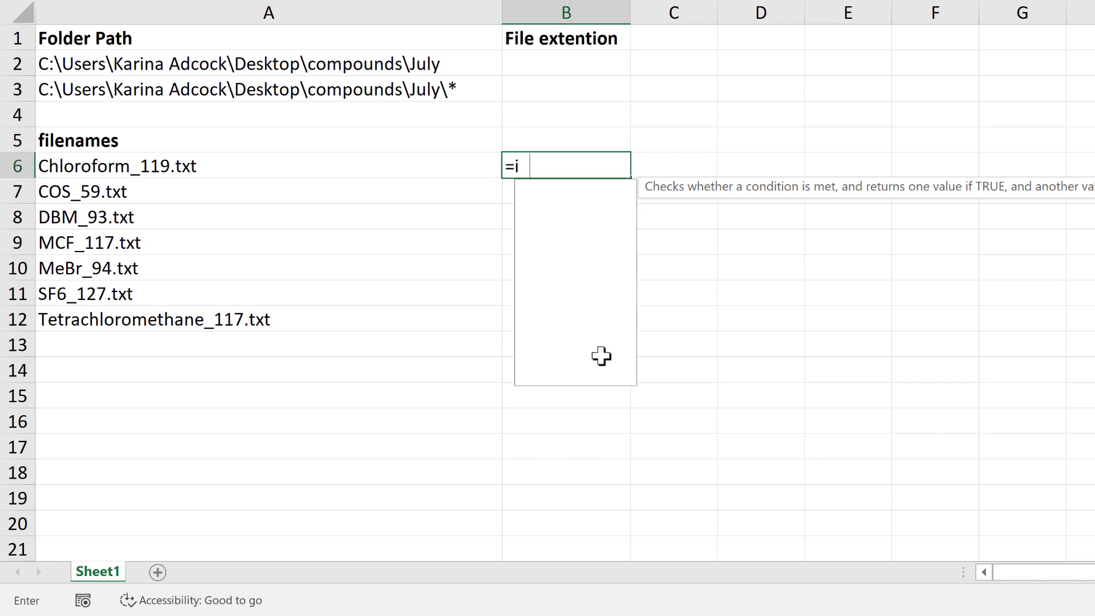
type("x")
key("Tab")
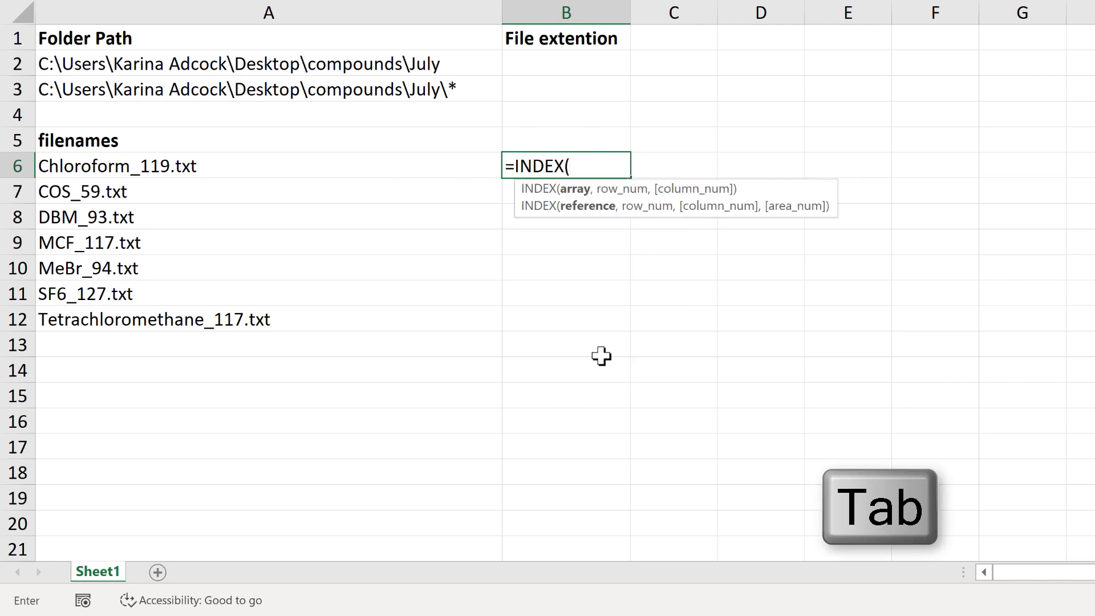
type("filen")
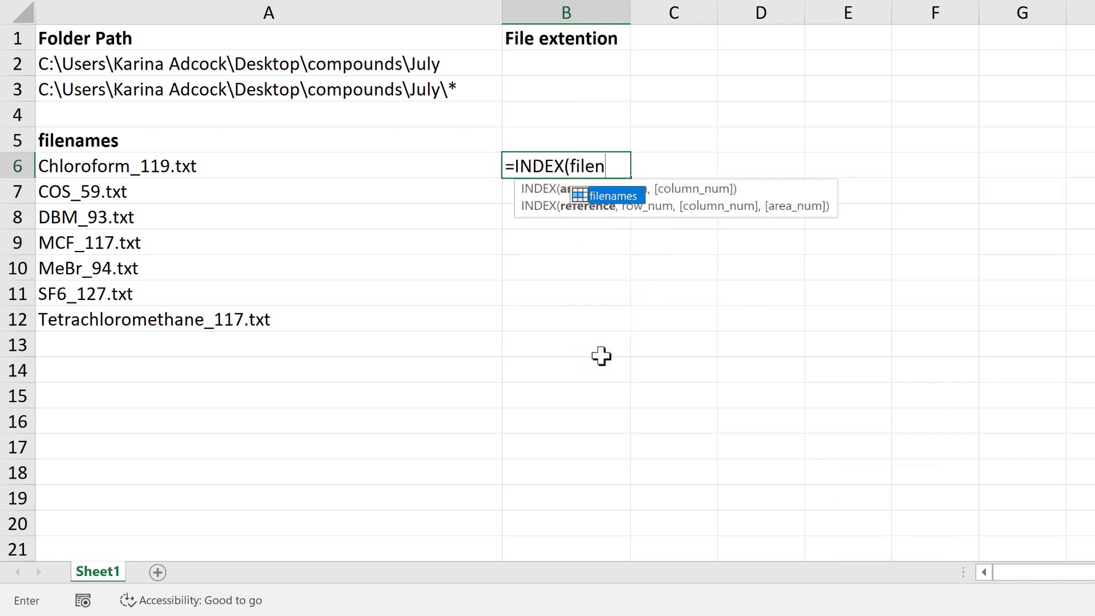
type("ames,")
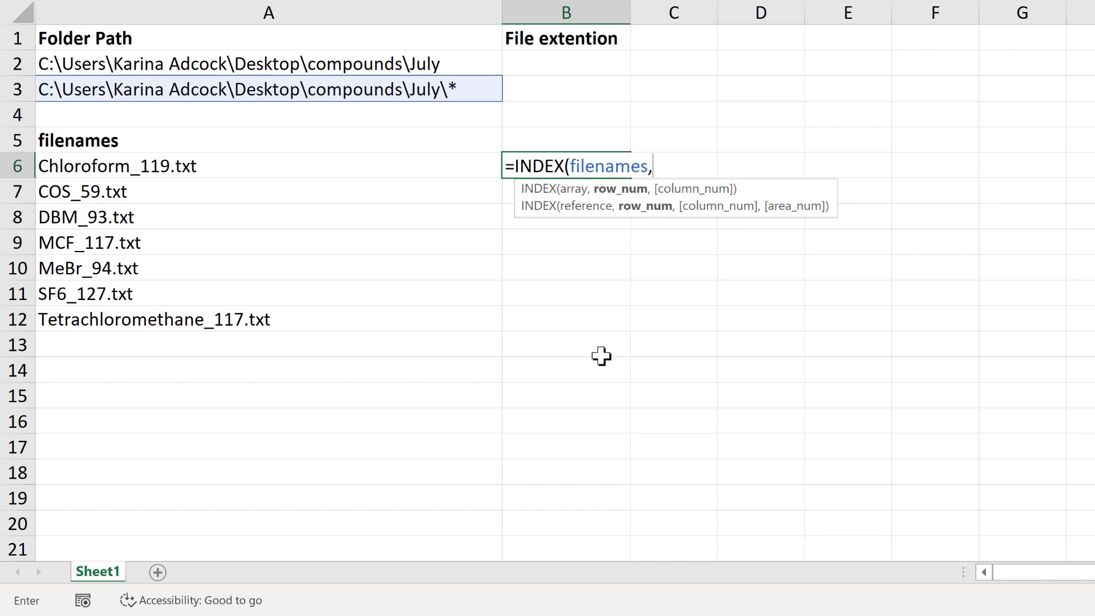
type("rows")
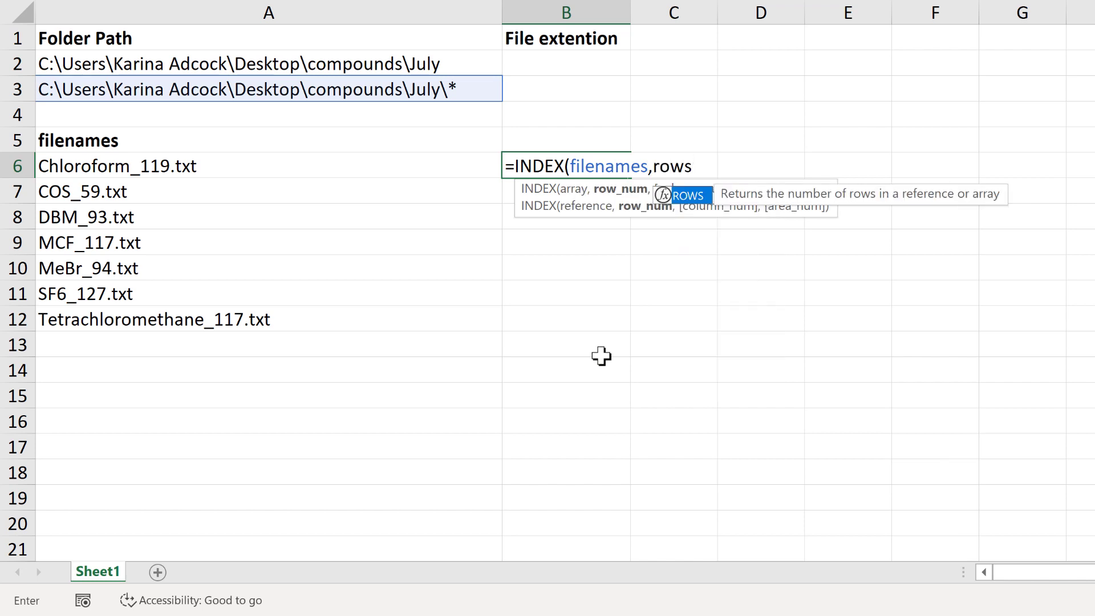
type("(")
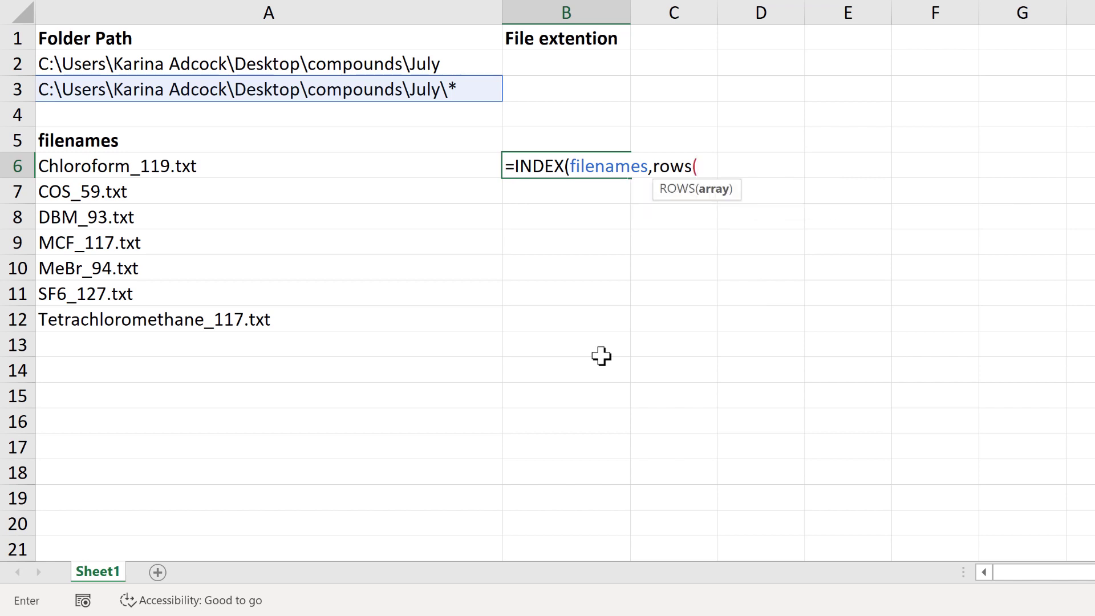
type("a$1")
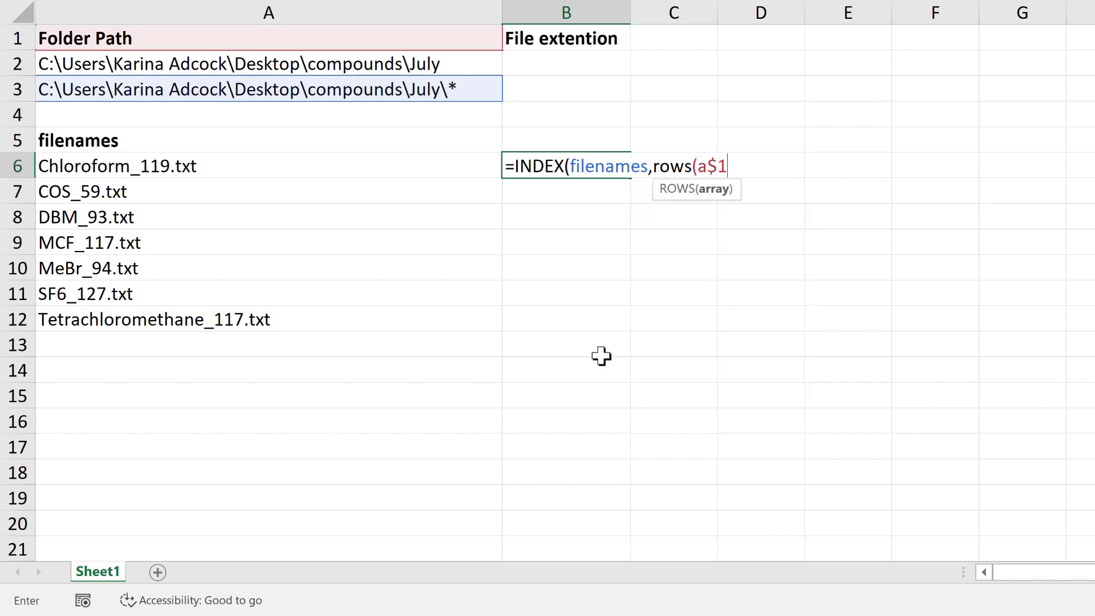
type(":a1))")
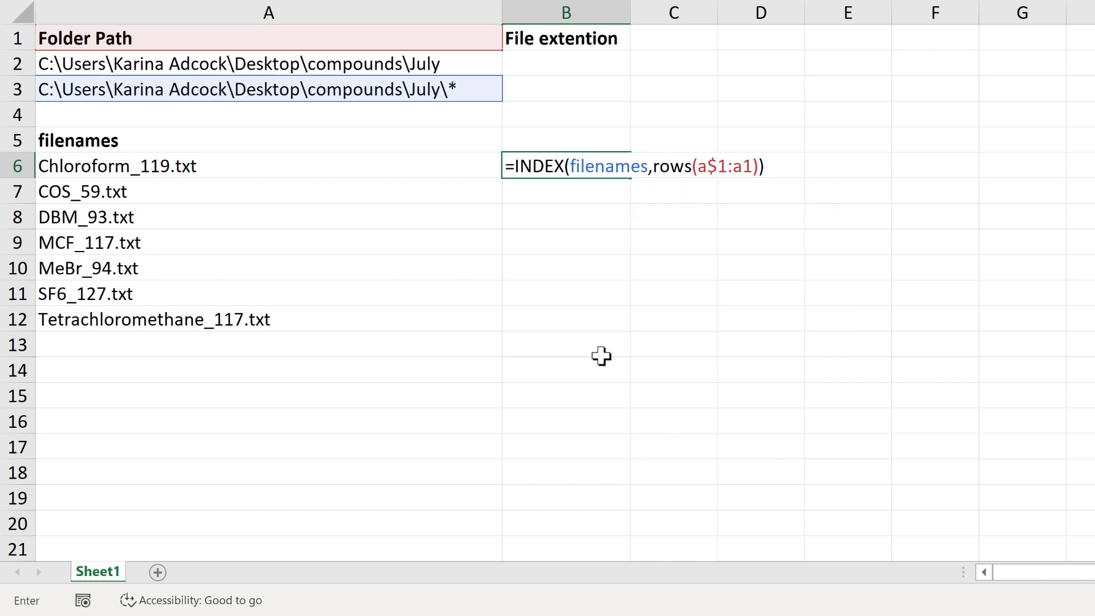
key("Return")
- Fill the B6 formula down to B20, leaving #REF! errors from B13 onward
left_click(560, 164)
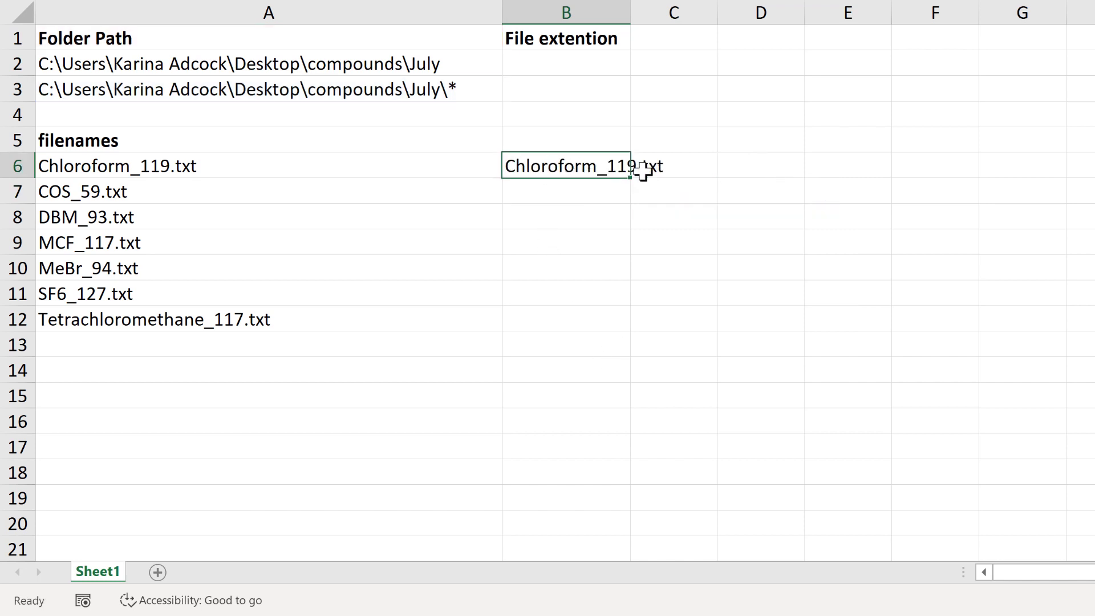
left_click_drag(631, 177, 631, 526)
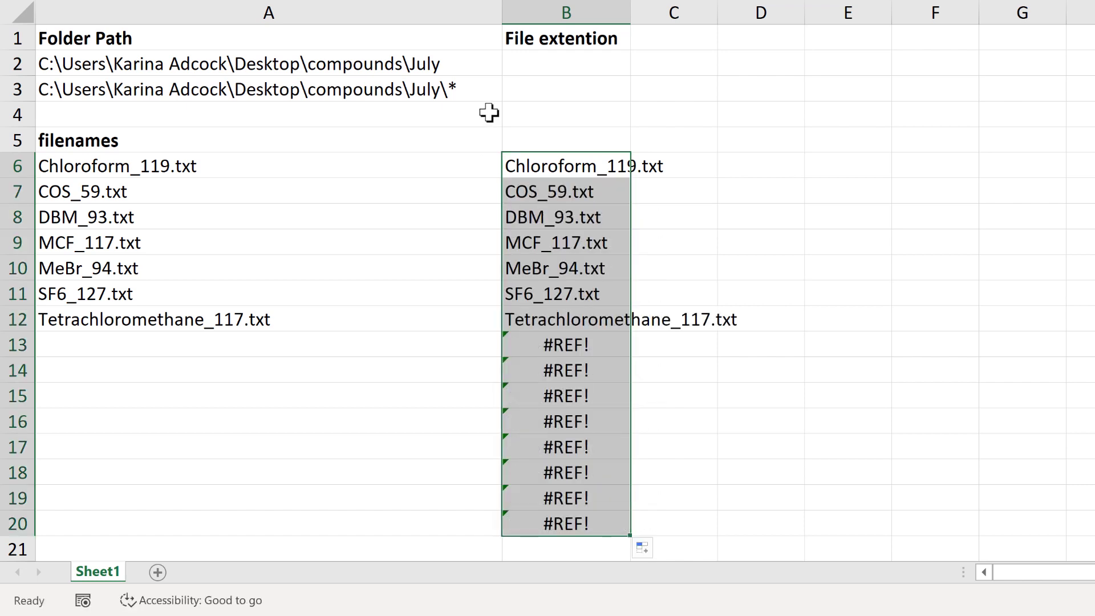
left_click(552, 351)
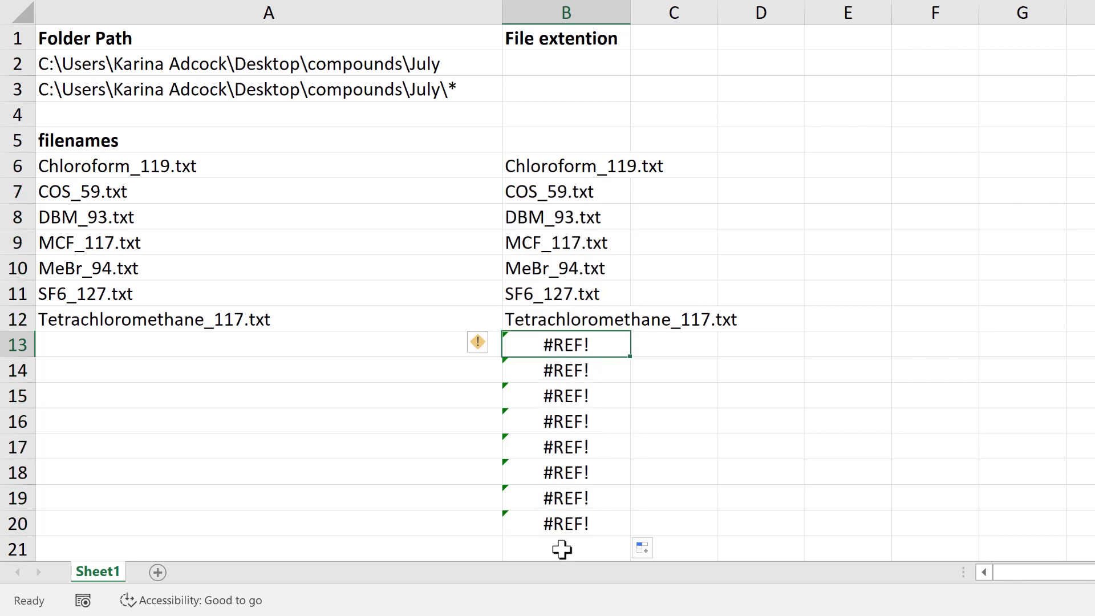
left_click(567, 166)
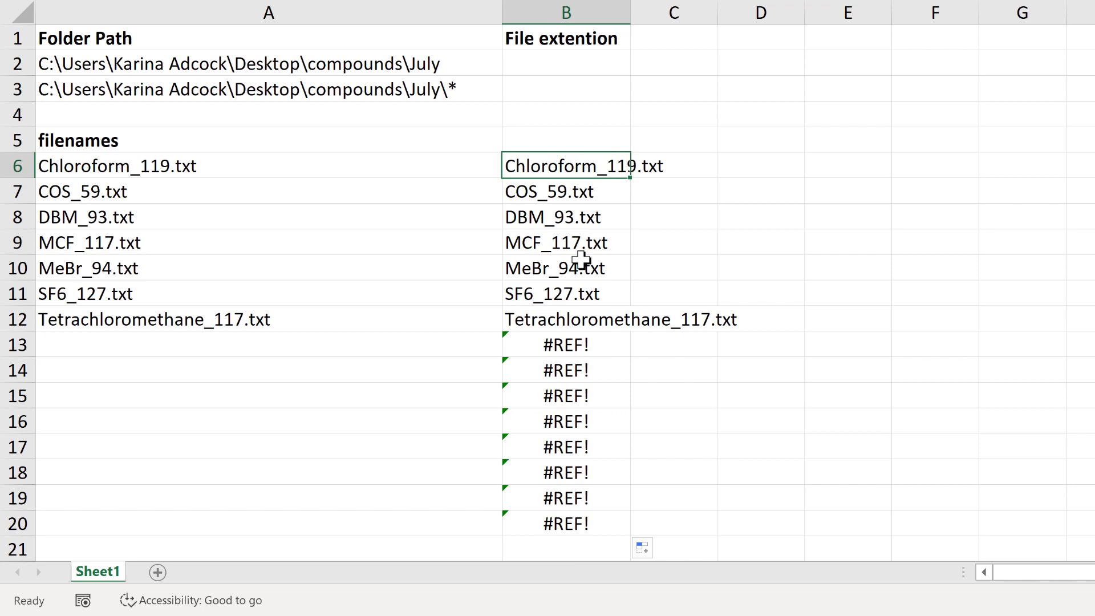
- Wrap the B6 formula as =IFERROR(INDEX(filenames,ROWS(A$1:A1)),"")
key("F2")
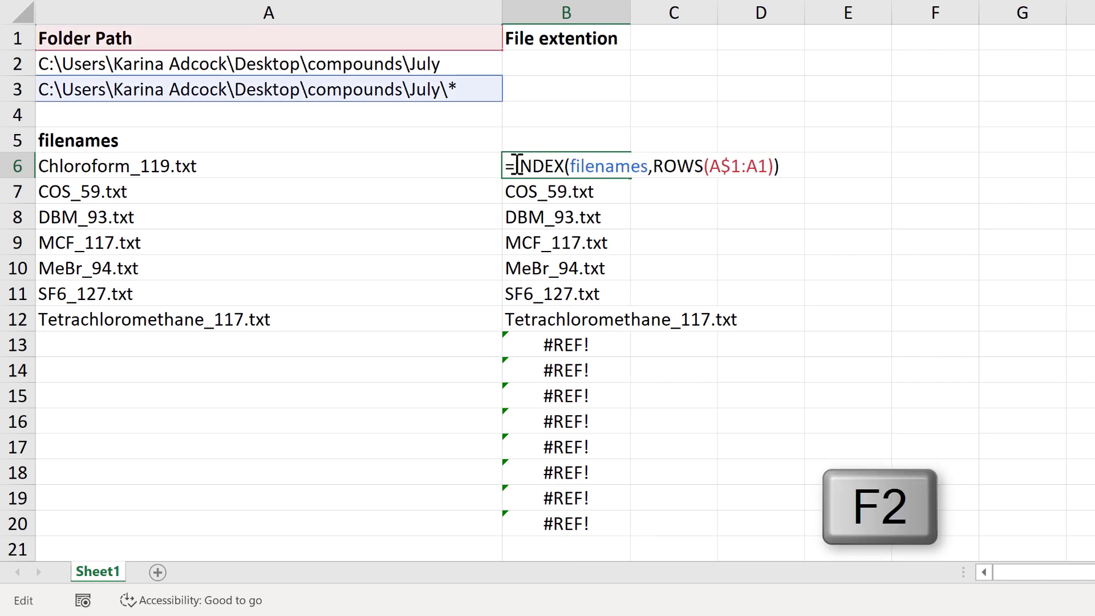
type("iferror")
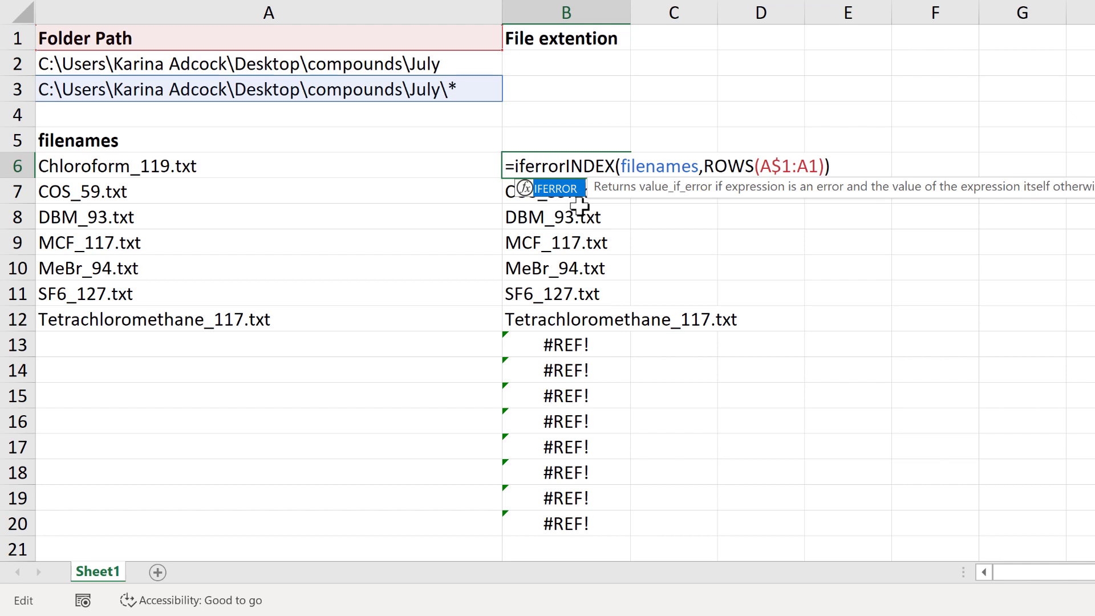
key("Tab")
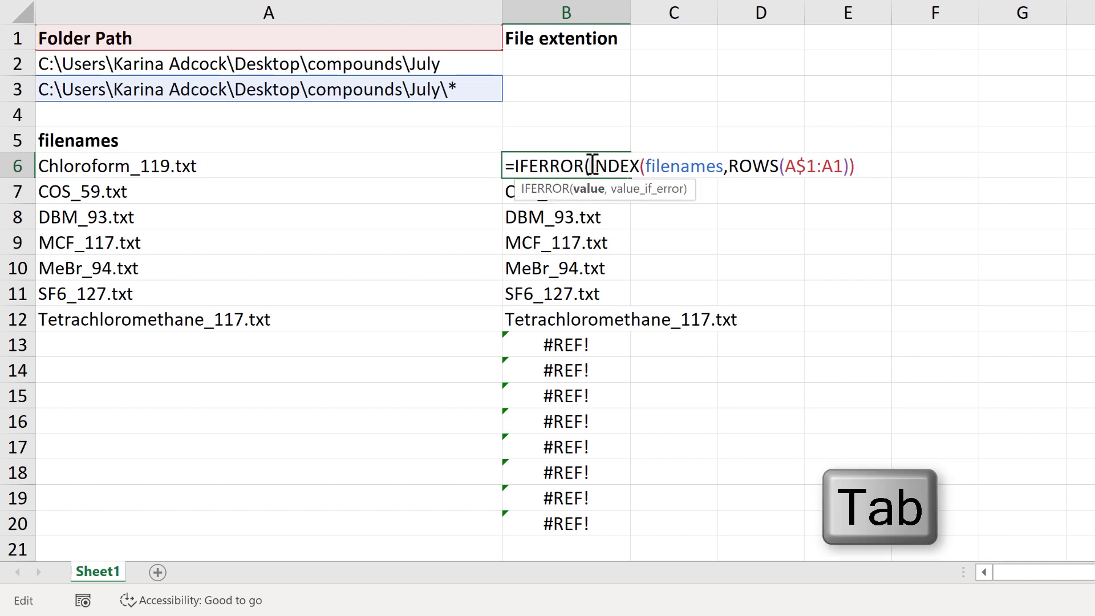
left_click_drag(593, 166, 890, 166)
left_click(873, 168)
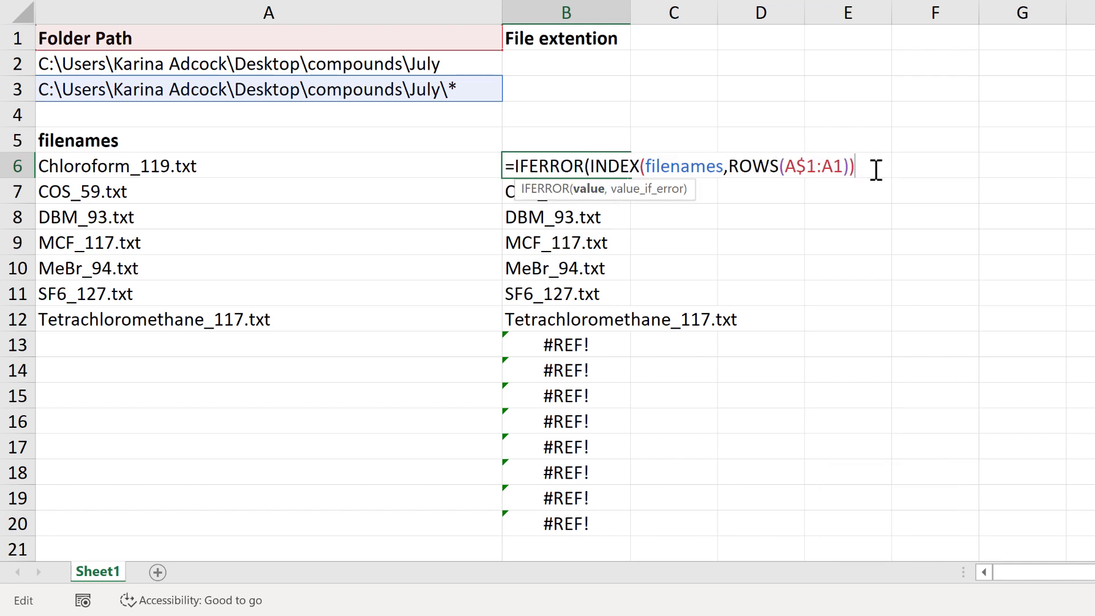
type(",")
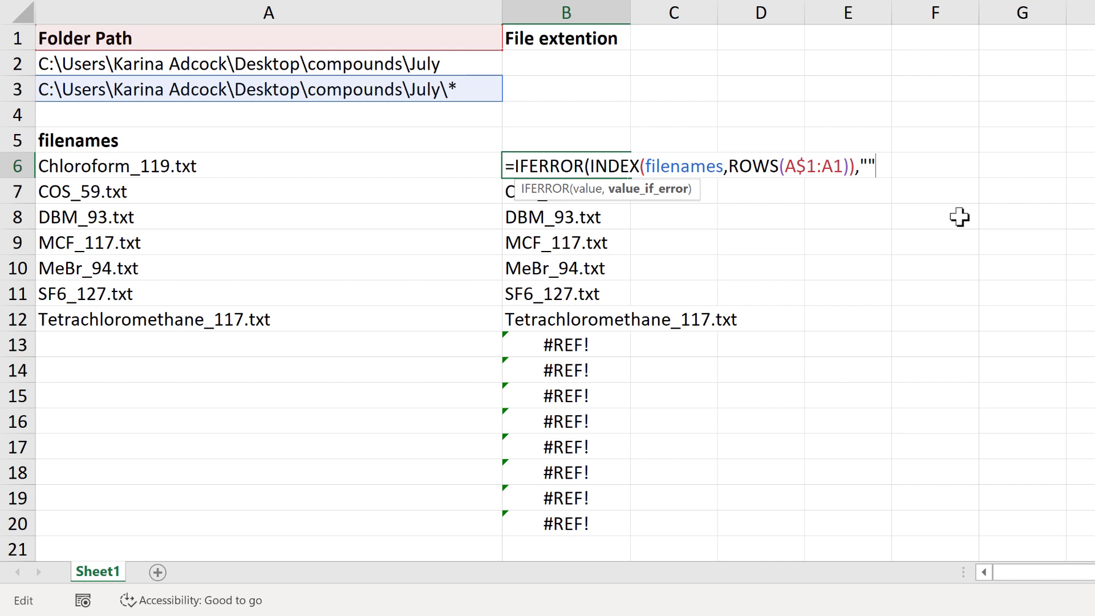
type(")")
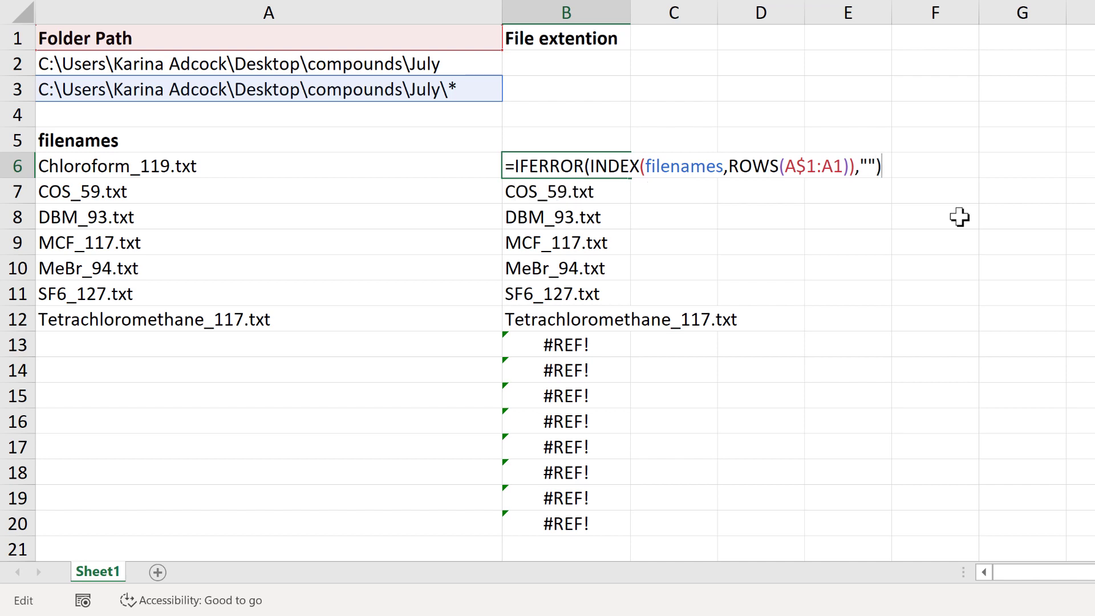
key("Return")
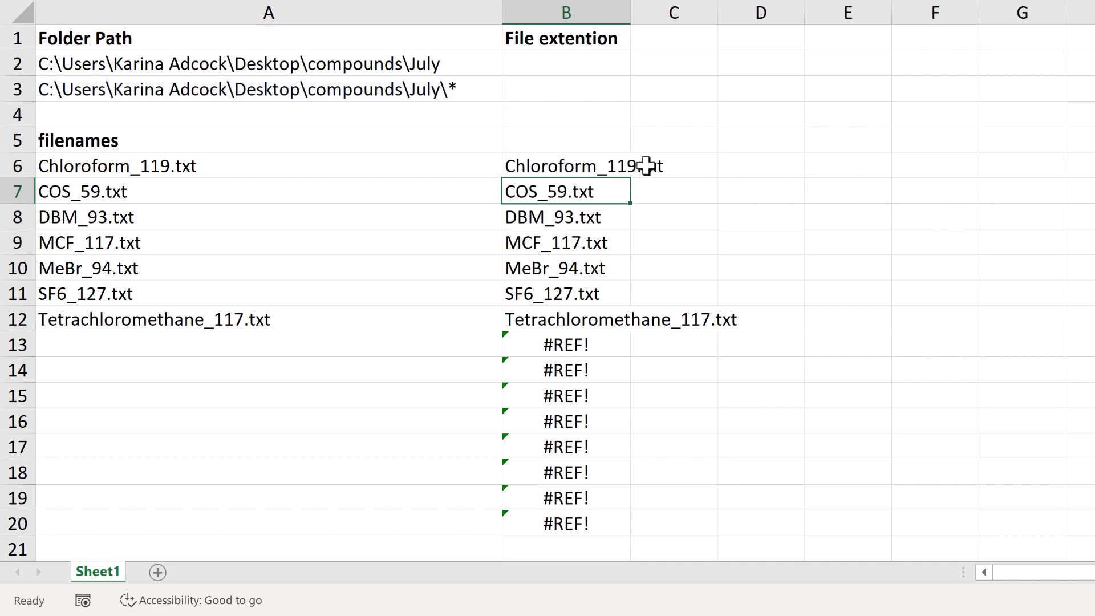
- Fill the IFERROR formula down to B20 so cells past the last file stay blank
left_click(623, 168)
mouse_move(630, 177)
left_mouse_down()
mouse_move(628, 376)
mouse_move(607, 529)
left_mouse_up()
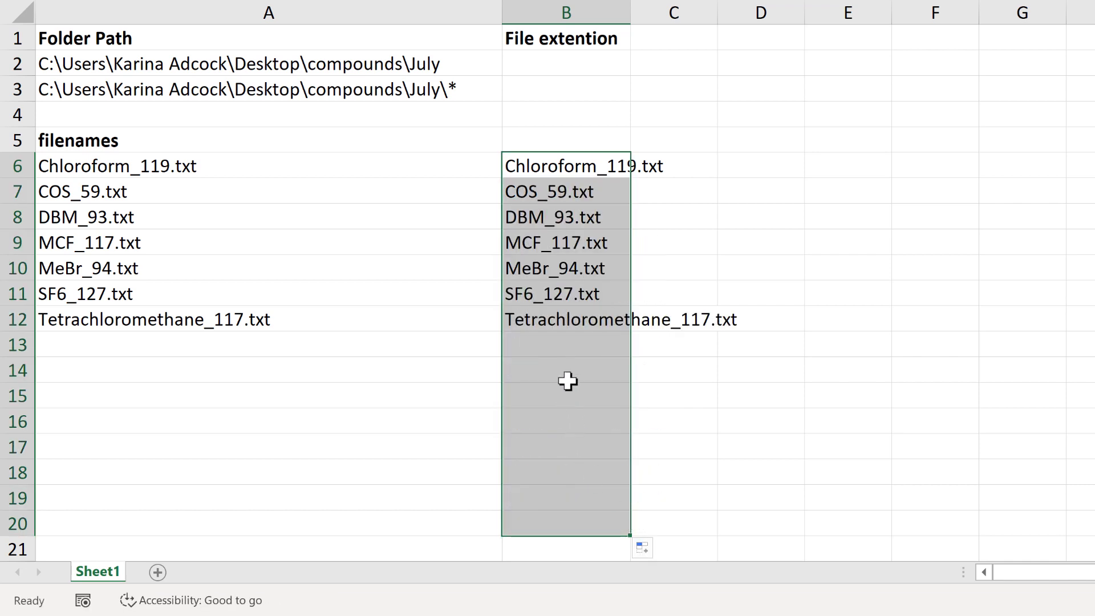
left_click(568, 375)
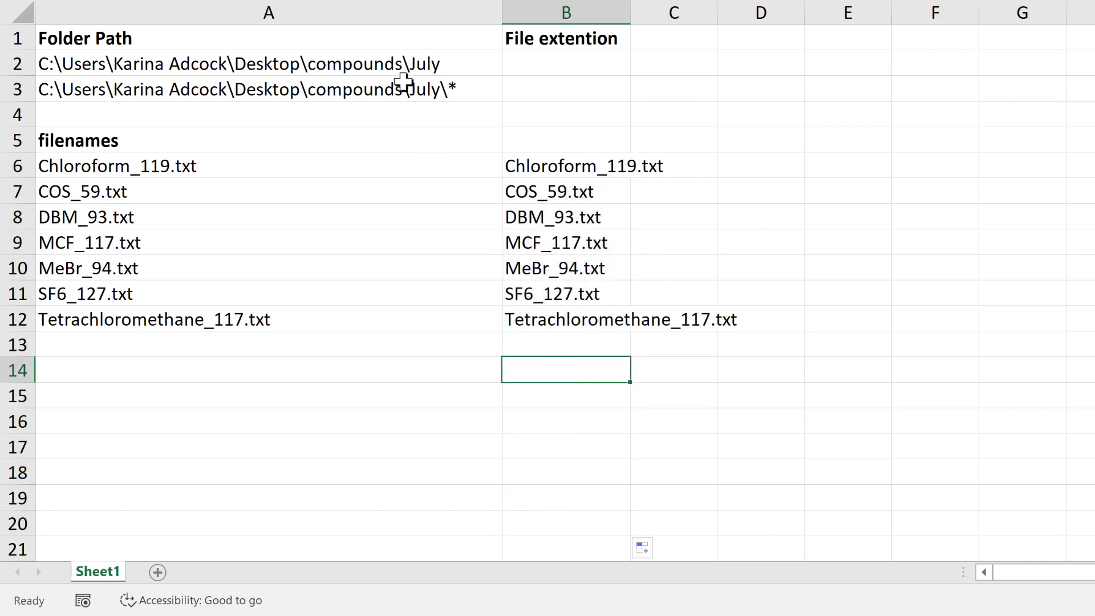
- Change the folder path in A2 from the July folder to the June folder
left_click(398, 62)
key("F2")
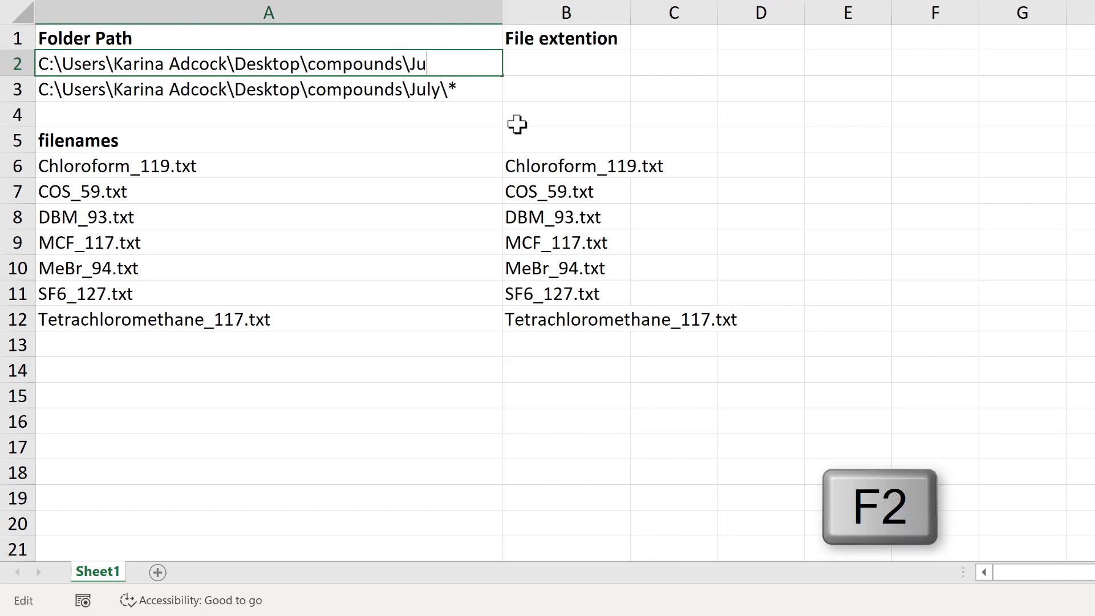
type("June")
key("Return")
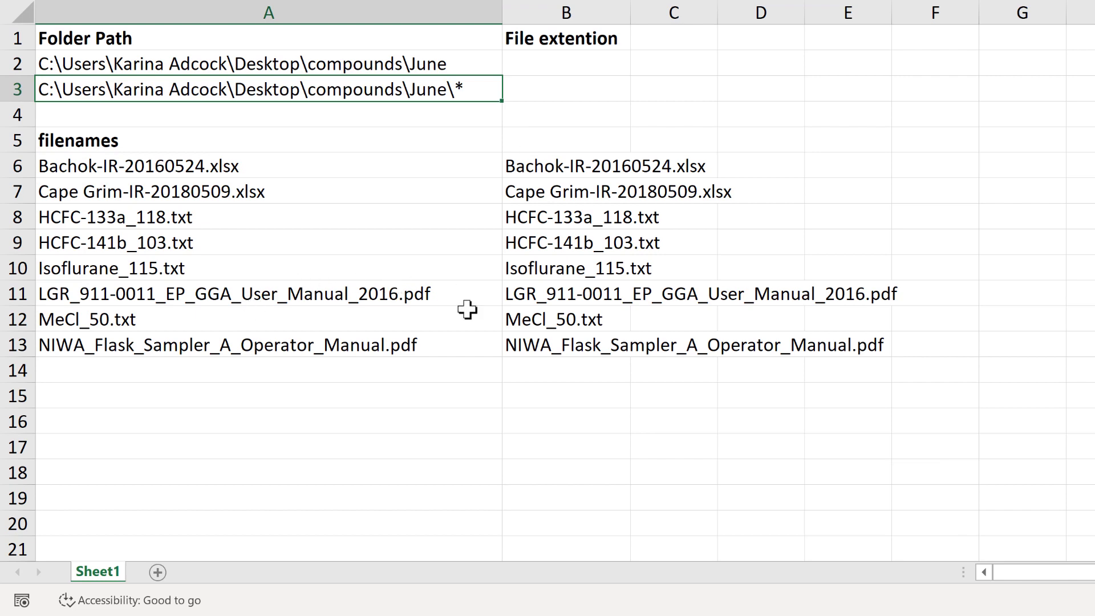
- Refill the filename formula from B13 down to B20 for the eight June files
left_click(561, 344)
left_click_drag(631, 361, 608, 528)
left_click(560, 346)
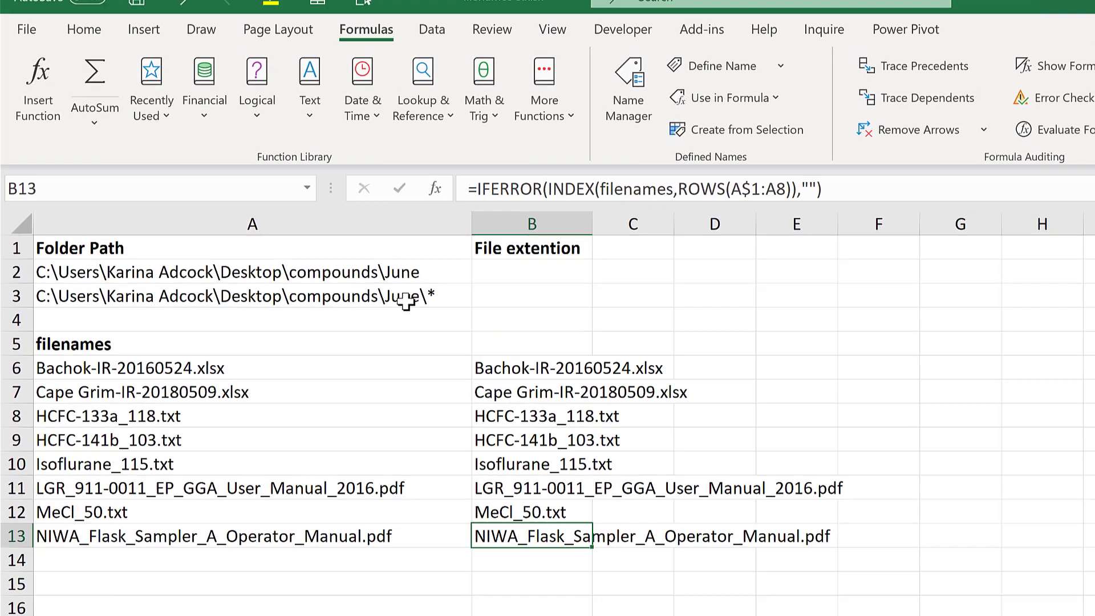
left_click(439, 90)
- Extend the A3 search path to =A2&"*"&B2 so it filters by B2's extension
left_click(557, 206)
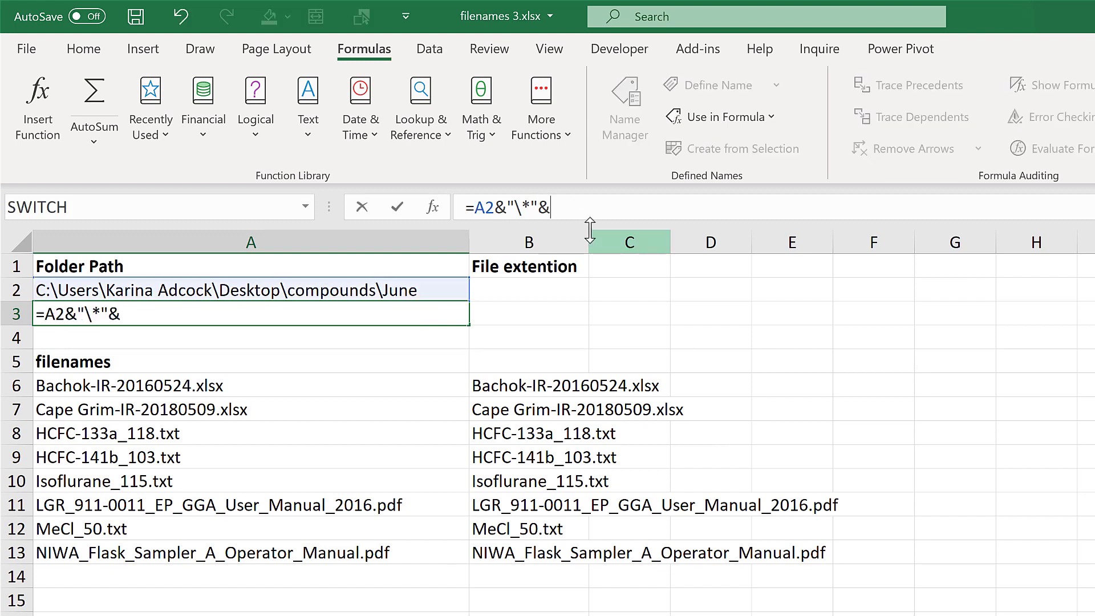
type("&")
left_click(542, 296)
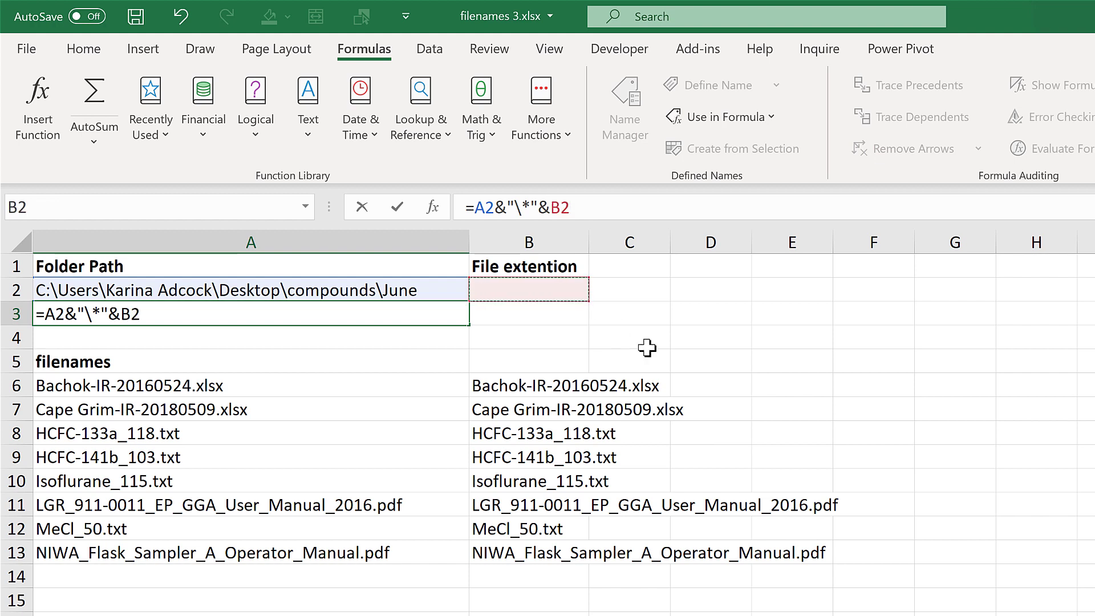
key("Return")
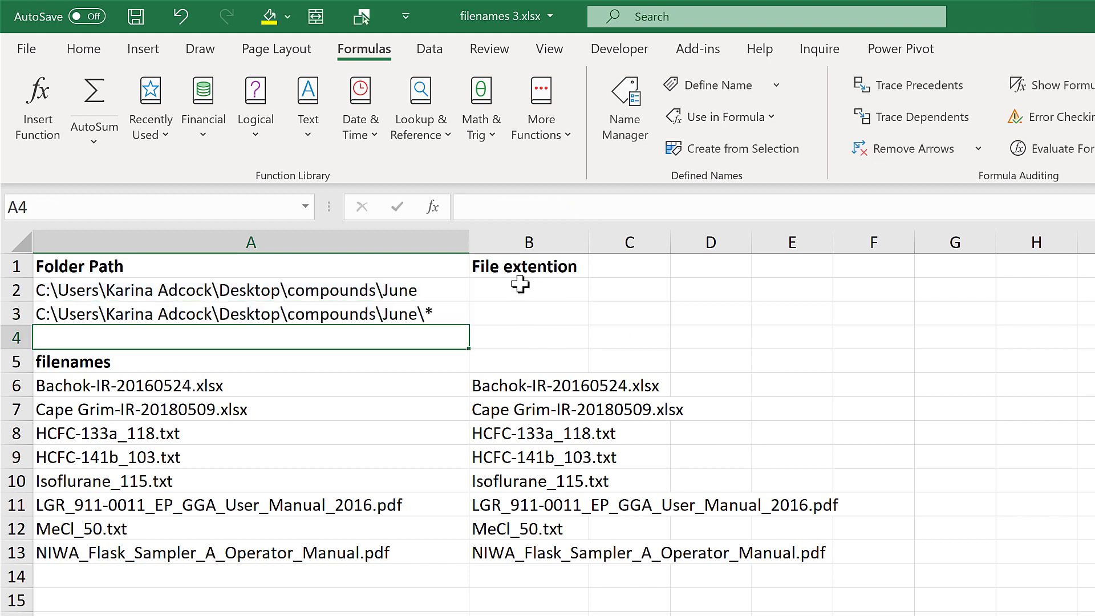
- Enter txt in B2 and check that only the txt filenames are listed
left_click(521, 285)
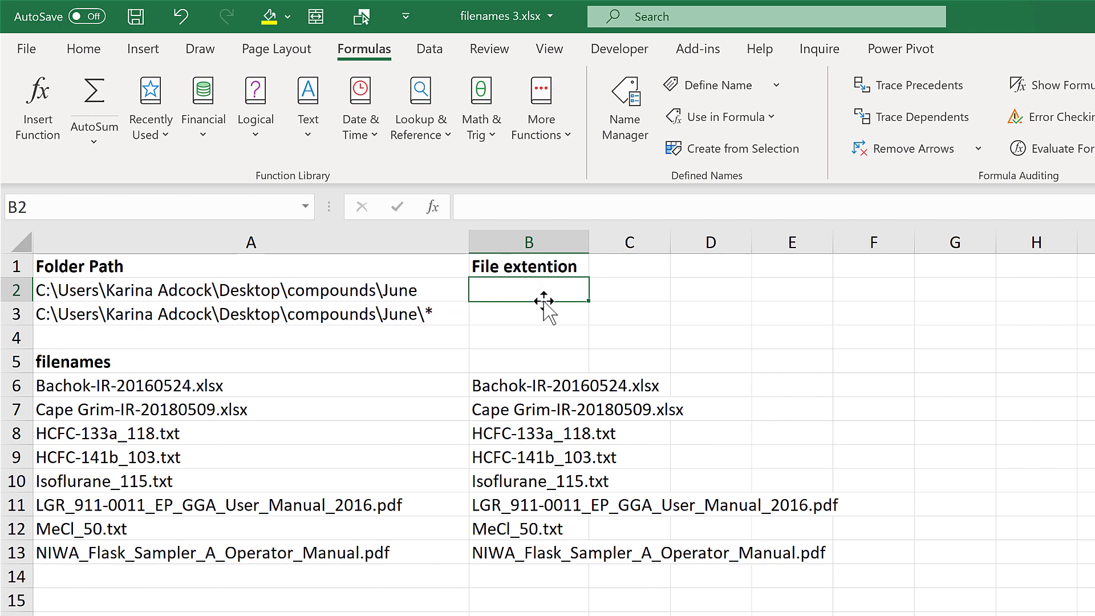
type("txt")
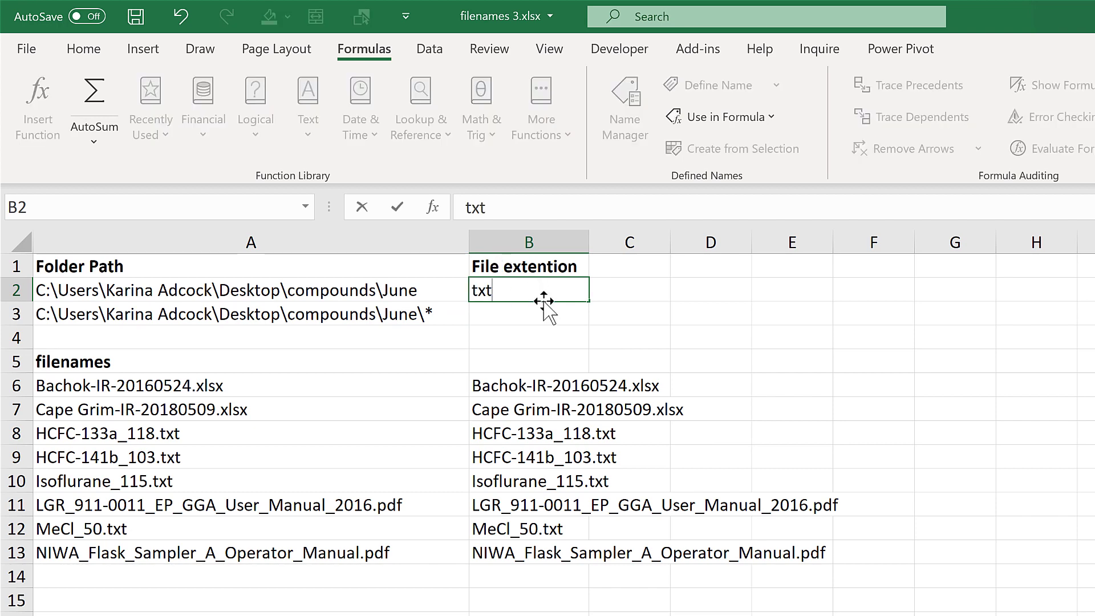
key("Return")
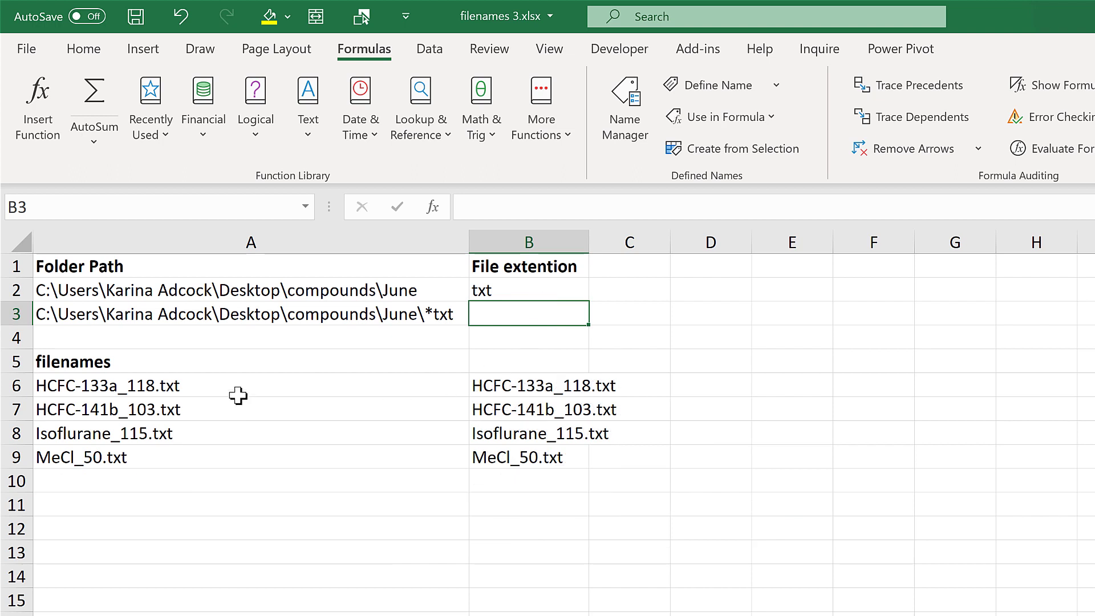
left_click_drag(300, 396, 546, 457)
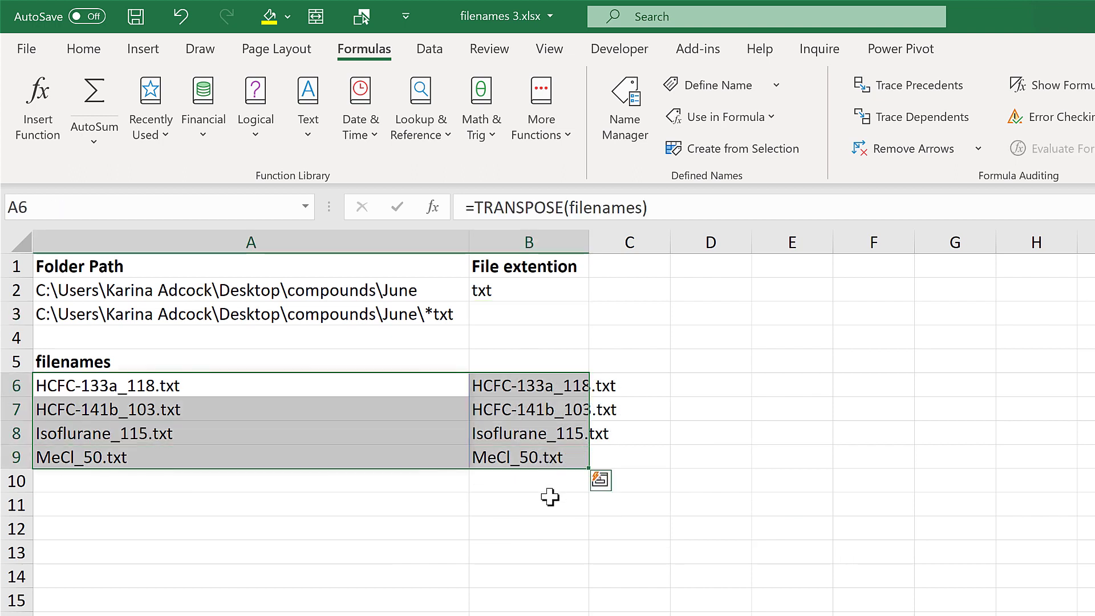
left_click(553, 499)
- Change B2 to pdf, then to xlsx, leaving only the two .xlsx files listed
left_click(529, 294)
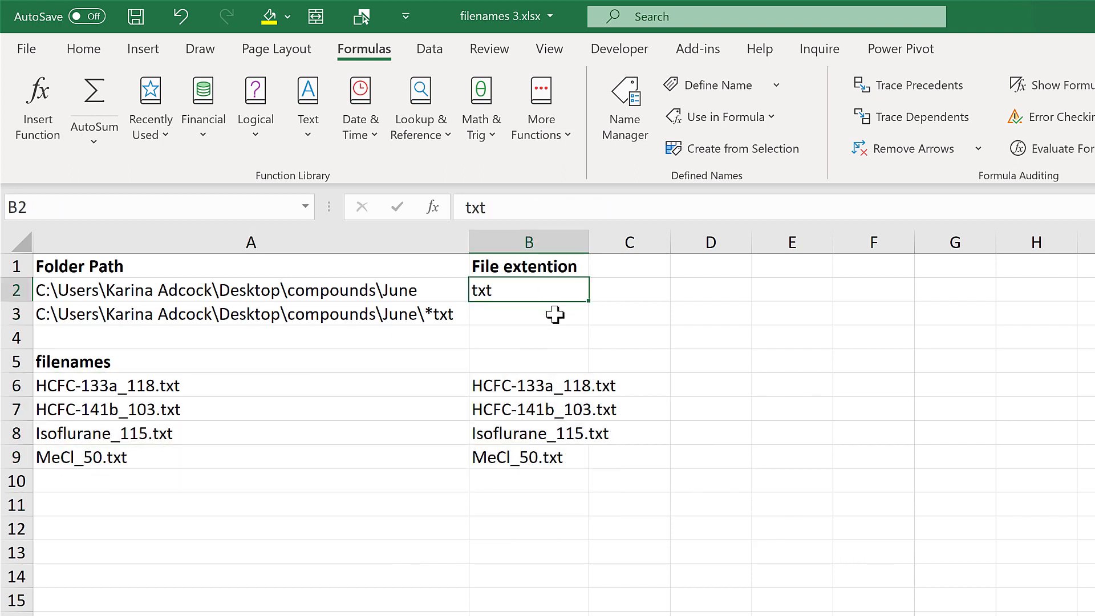
type("pdf")
key("Return")
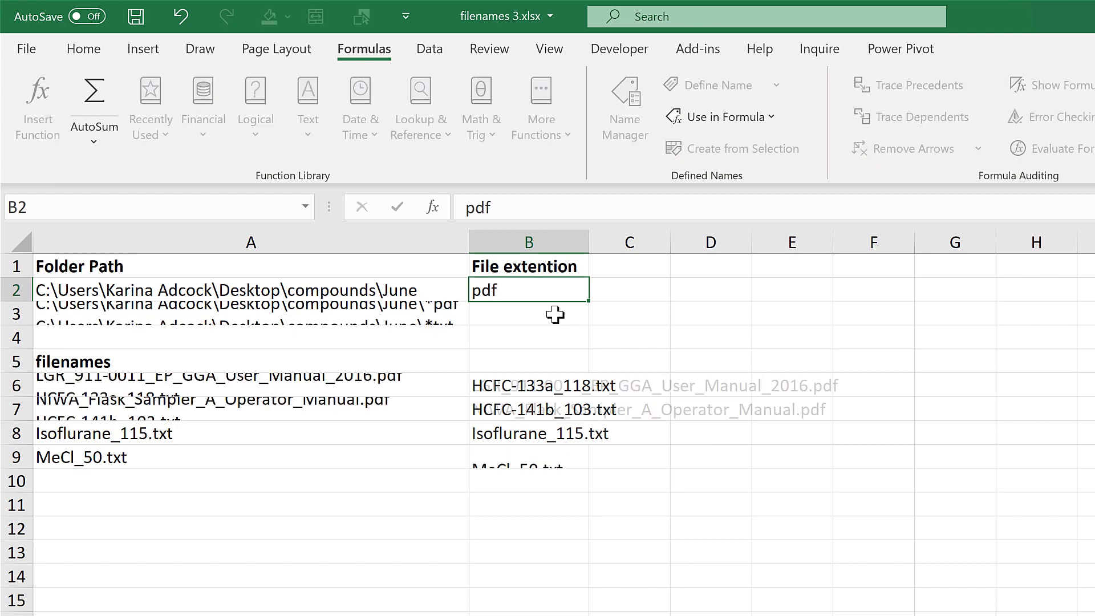
left_click(535, 289)
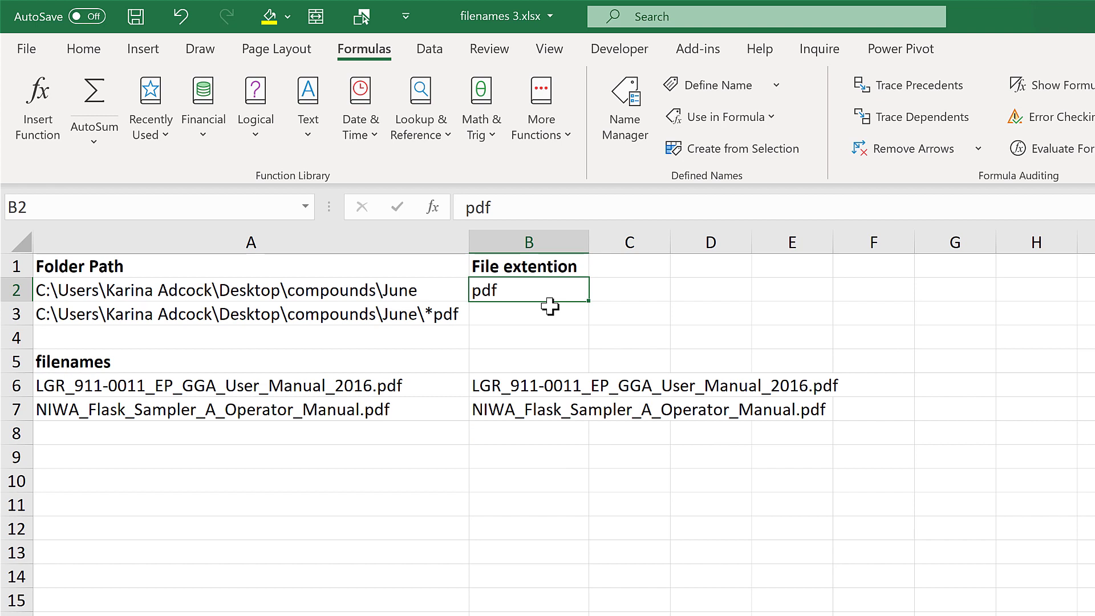
type("xlsx")
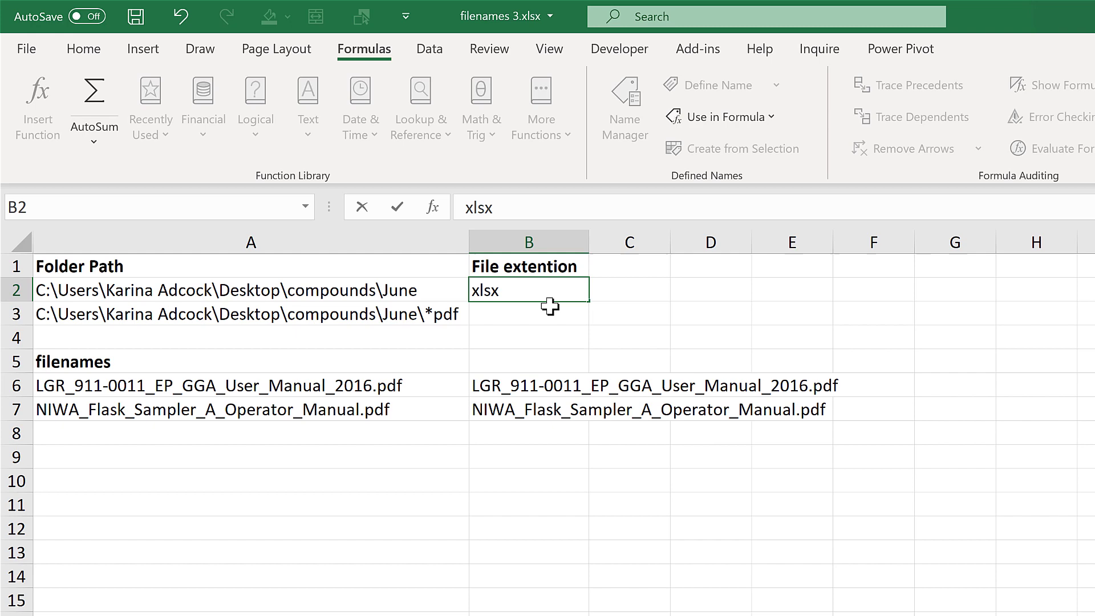
key("Return")
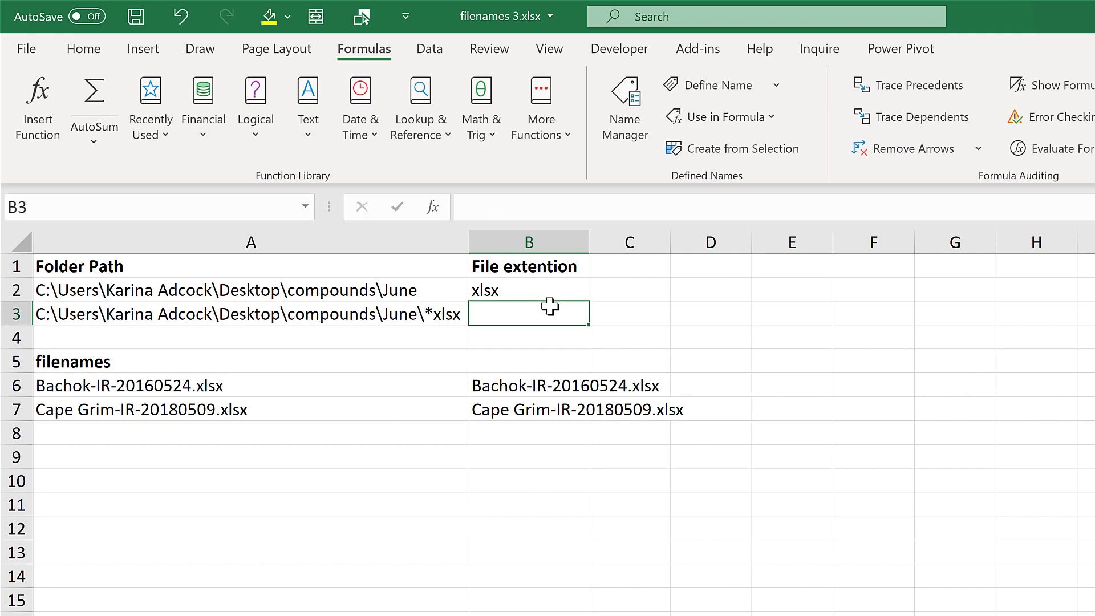
left_click(520, 291)
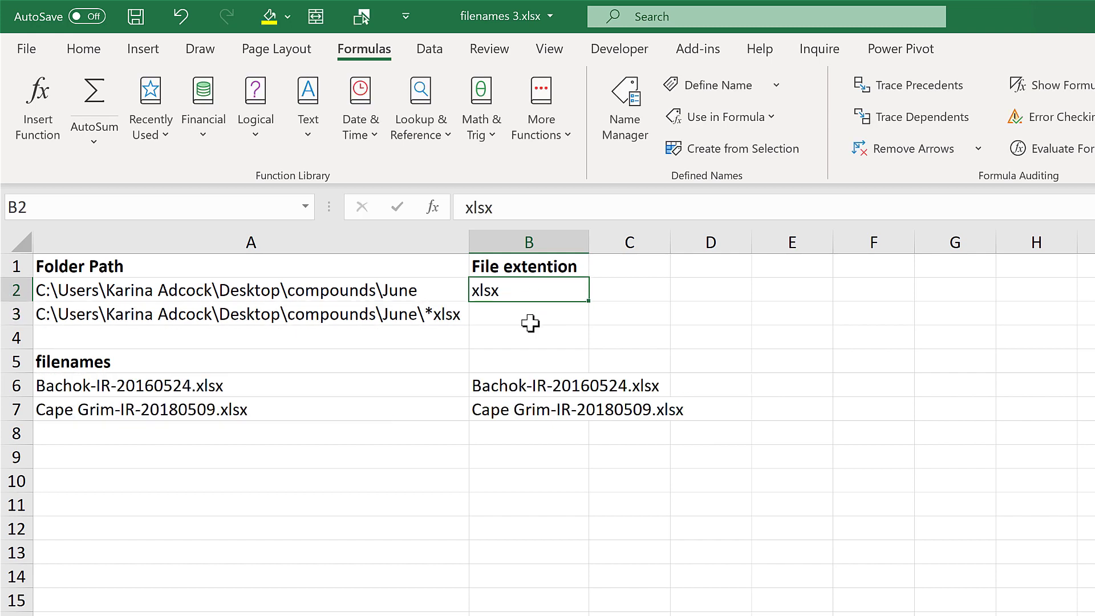
- Empty B2 to list all eight files, then save as macro-enabled workbook filenames 3.xlsm
key("Delete")
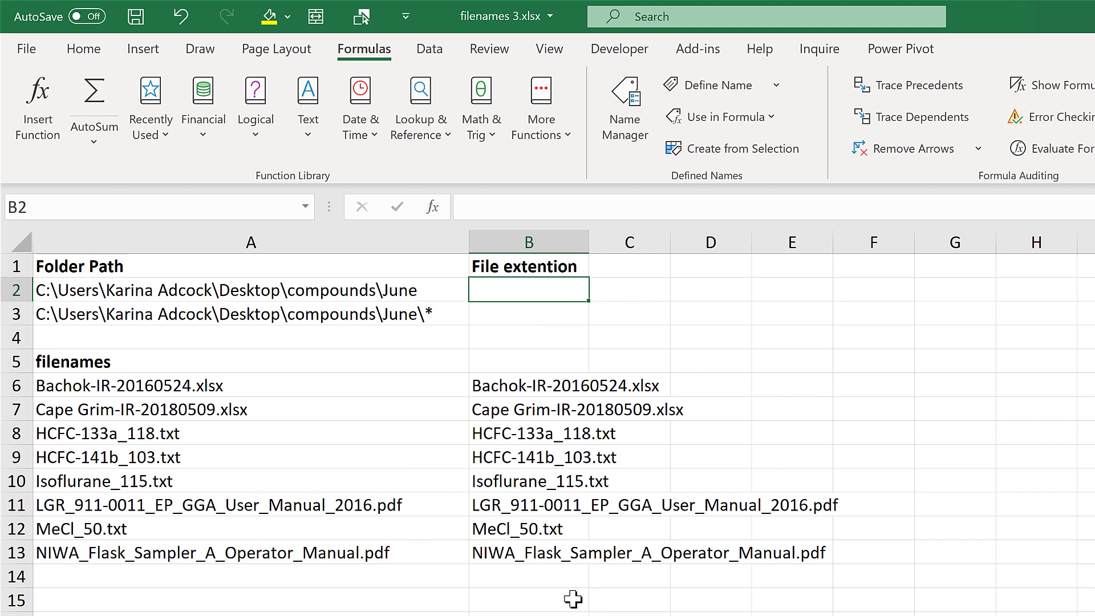
left_click(135, 17)
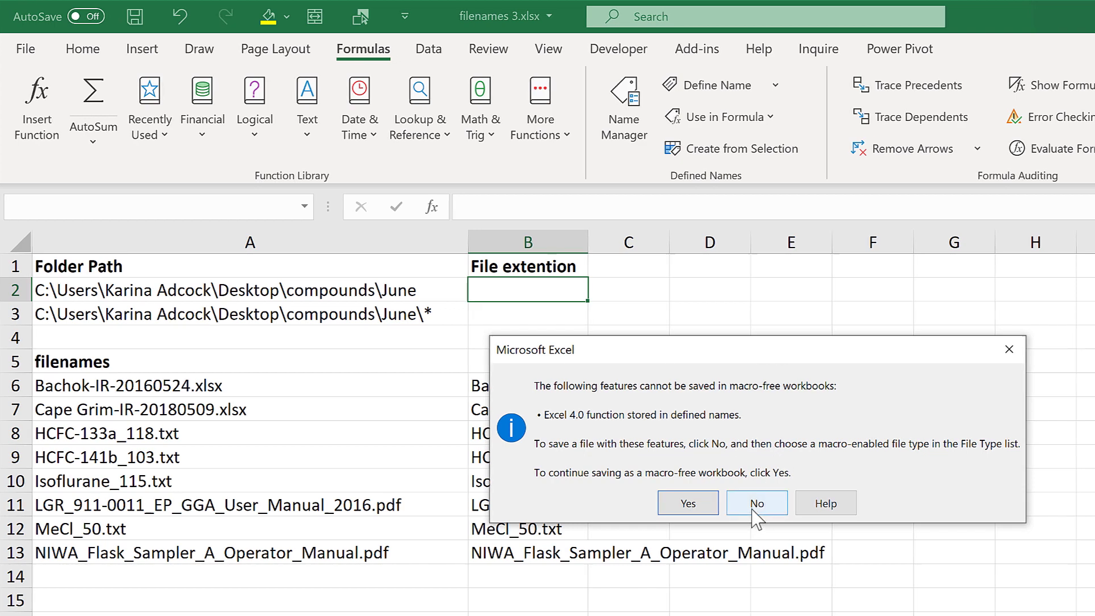
left_click(526, 507)
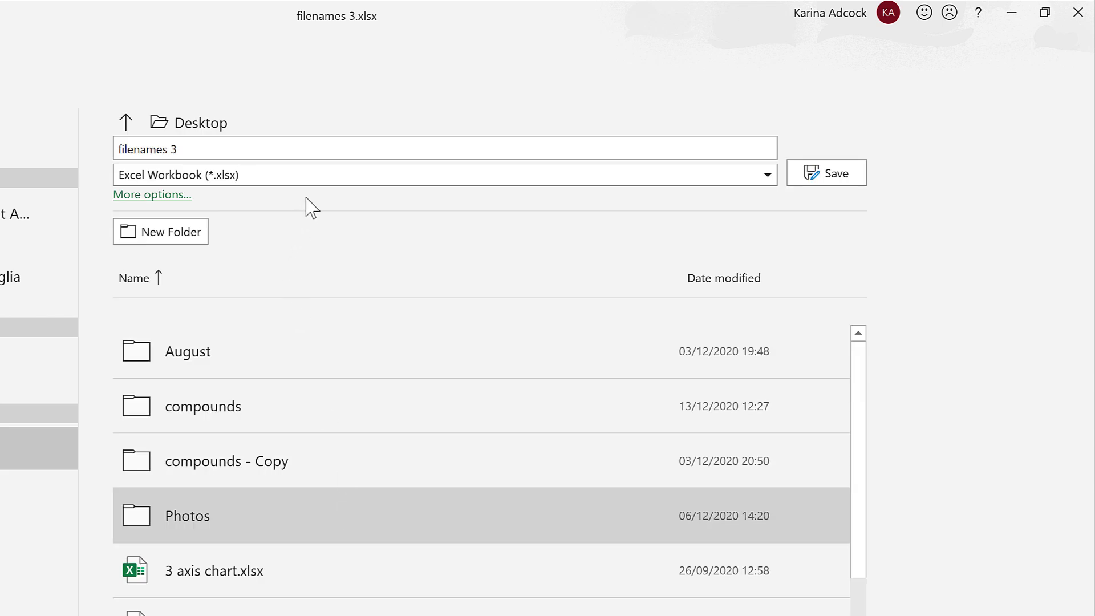
left_click(311, 181)
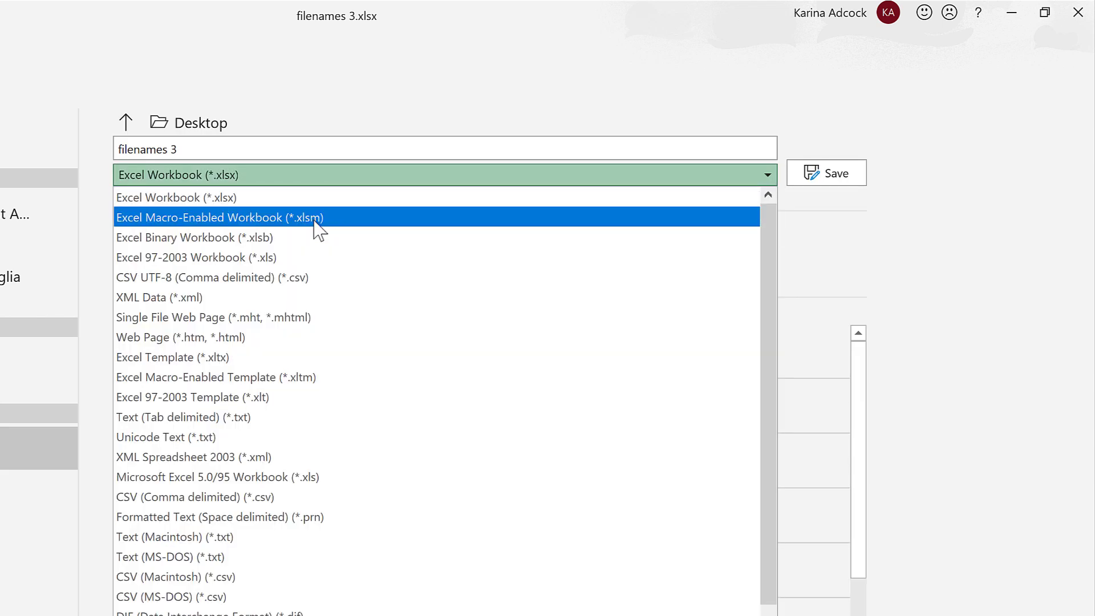
left_click(314, 221)
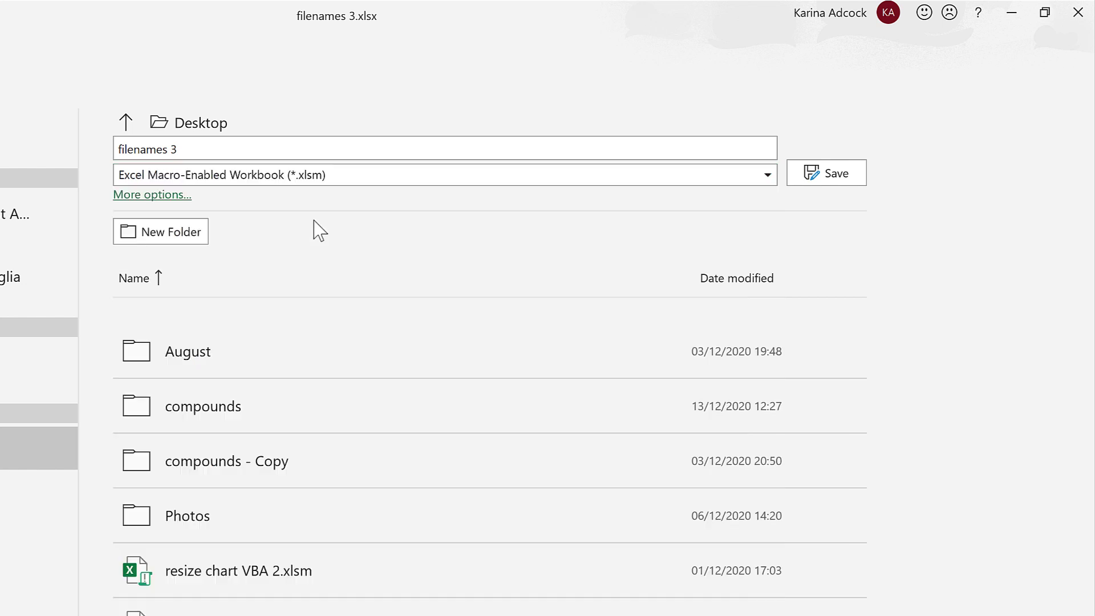
left_click(861, 180)
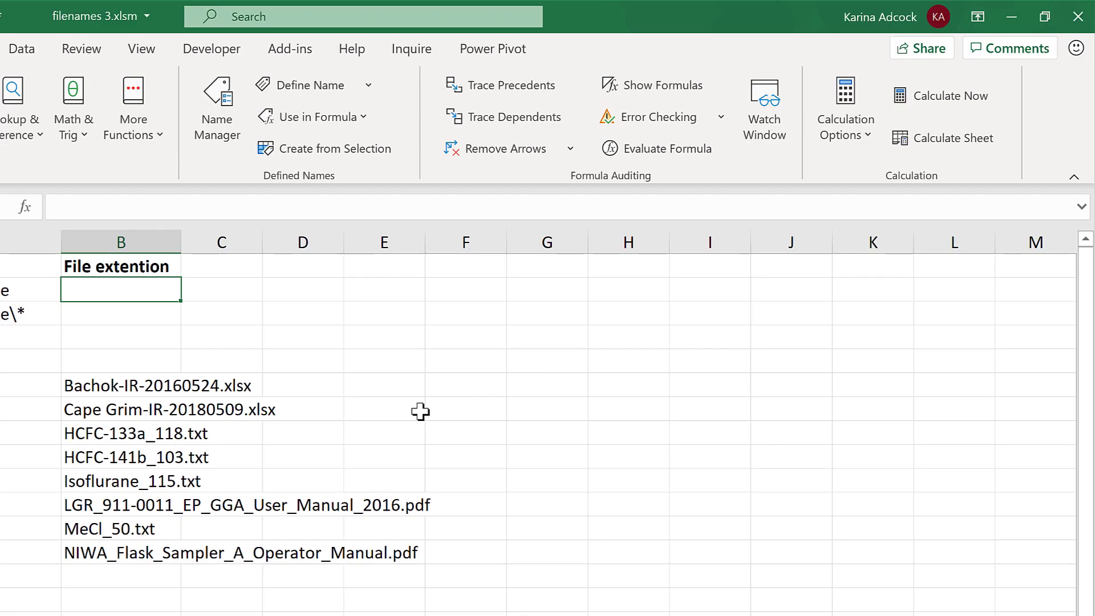
left_click(419, 411)
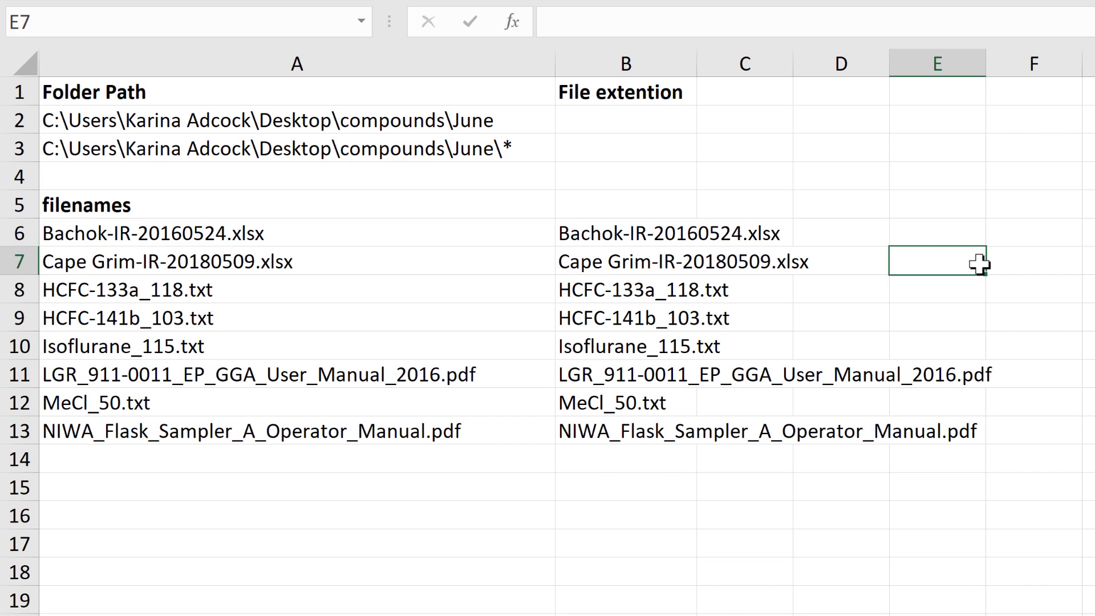